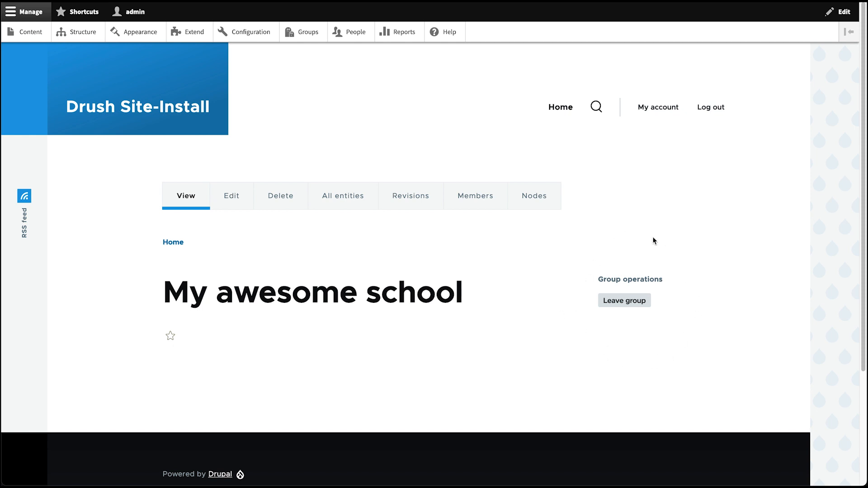
# Step: Open the configuration of the Group operations block placed in the Sidebar region of the Olivero block layout
pyautogui.click(75, 34)
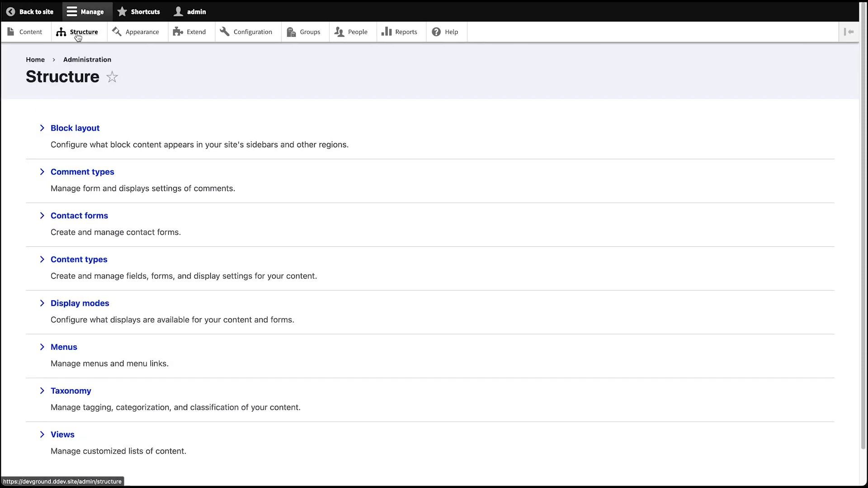
pyautogui.click(81, 128)
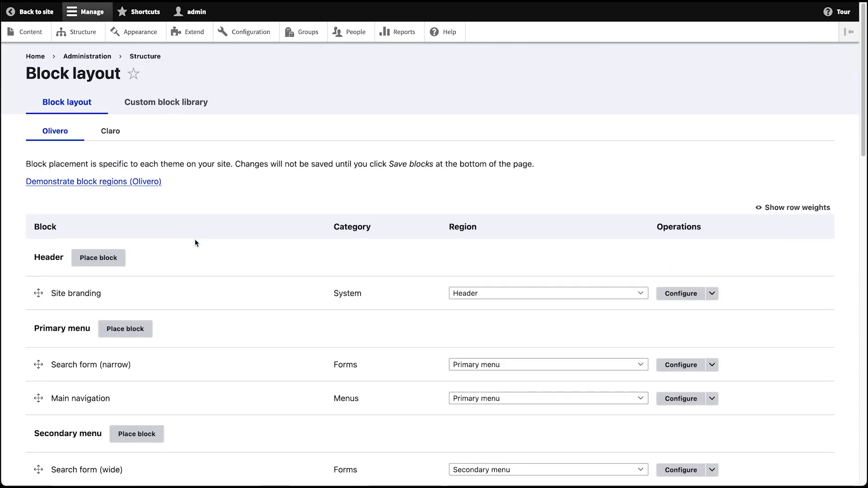
pyautogui.scroll(-6, 194, 239)
pyautogui.scroll(-7, 195, 243)
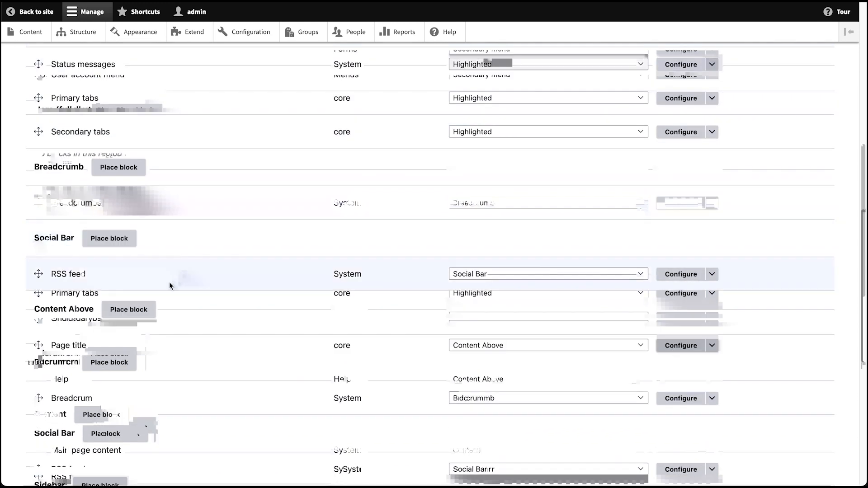
pyautogui.scroll(-5, 132, 289)
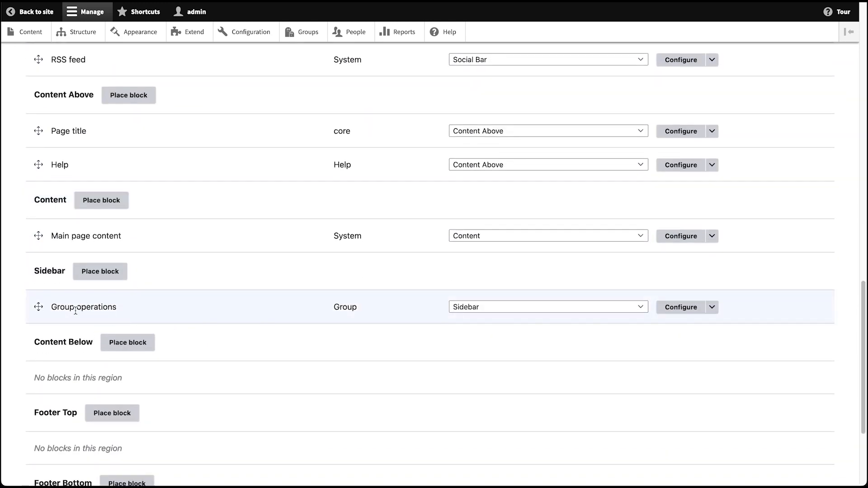
pyautogui.click(675, 307)
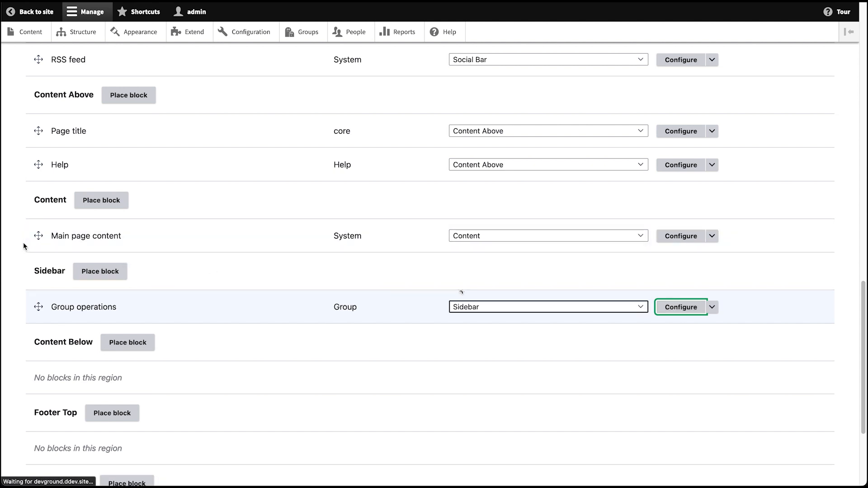
# Step: Check the Group operations block's group value options, and return to the My awesome school group page
pyautogui.click(76, 247)
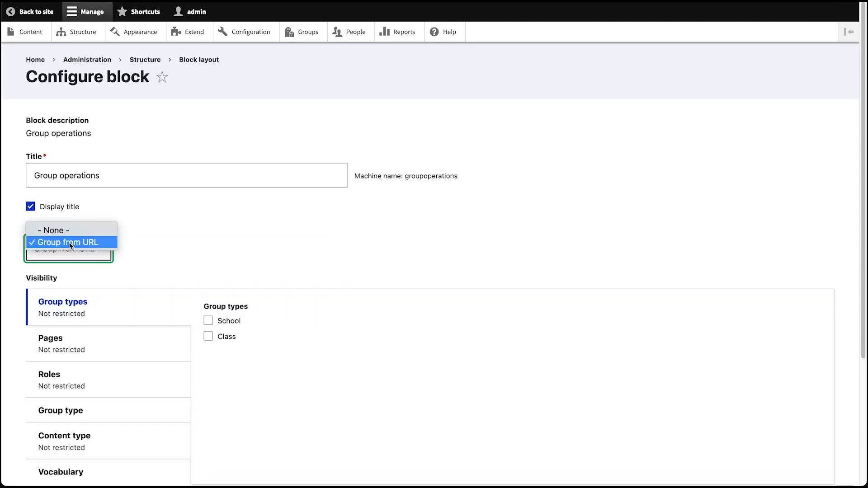
pyautogui.click(128, 242)
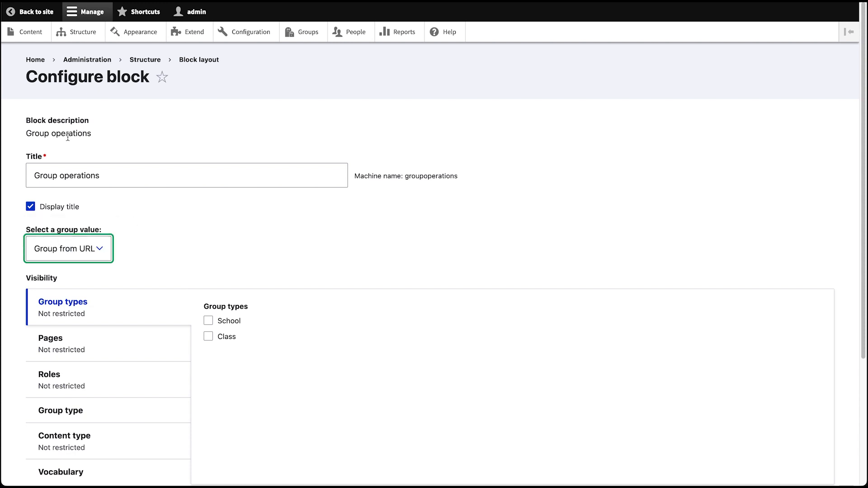
pyautogui.click(8, 1)
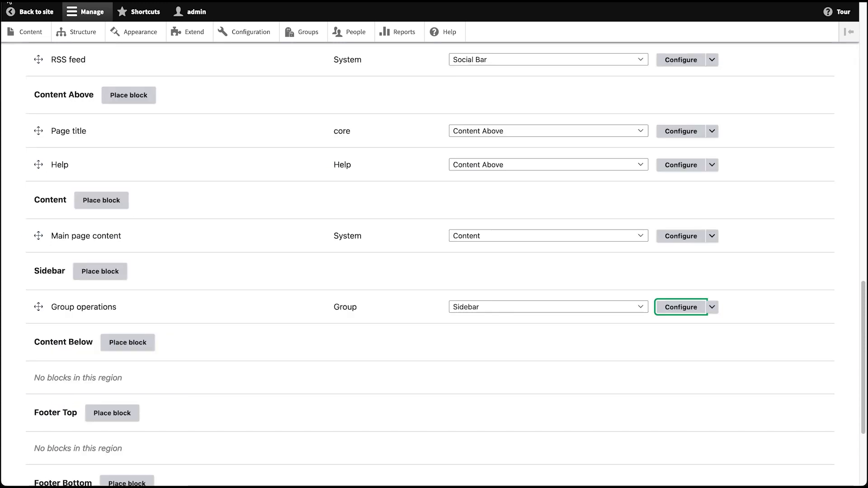
pyautogui.click(9, 1)
pyautogui.click(8, 1)
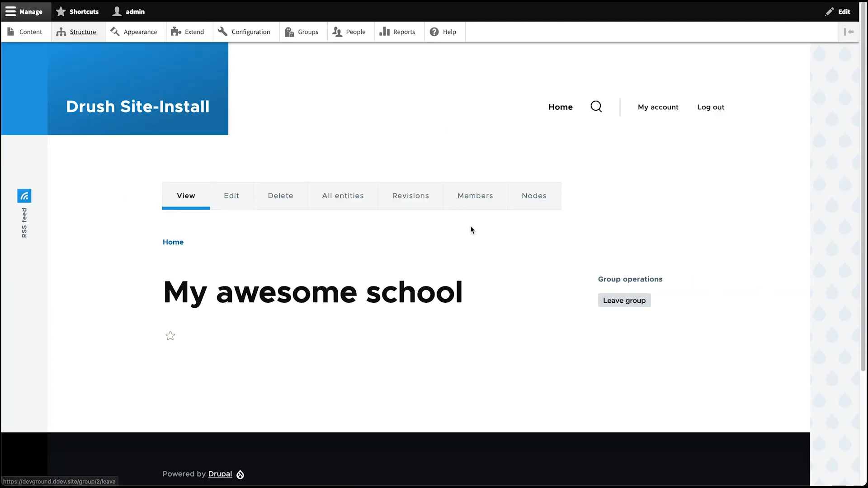
# Step: Open the list of site users and check the role assigned to the School admin account
pyautogui.rightClick(349, 34)
pyautogui.click(354, 42)
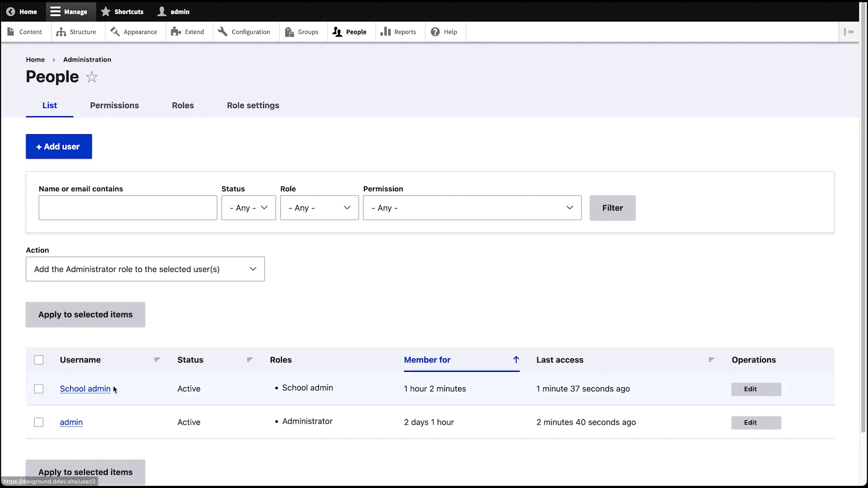
pyautogui.moveTo(283, 387); pyautogui.dragTo(334, 388)
pyautogui.click(334, 387)
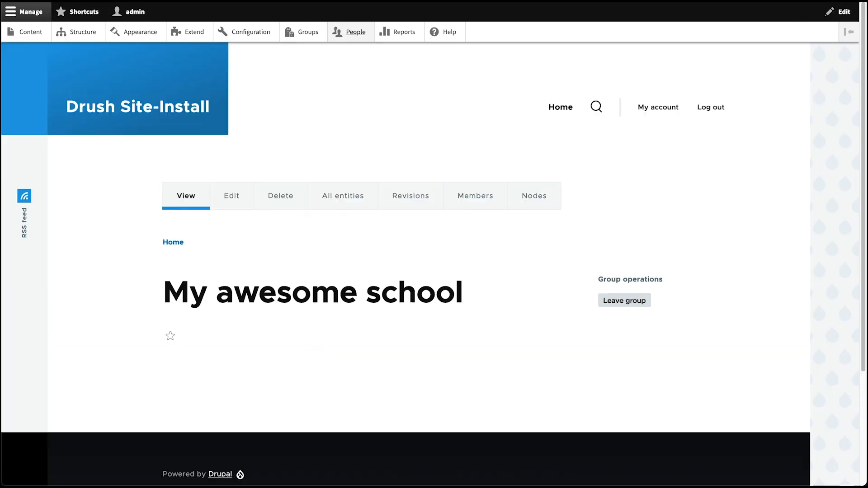
# Step: Open the School group type for editing and review its group creator membership and creator role settings
pyautogui.click(302, 36)
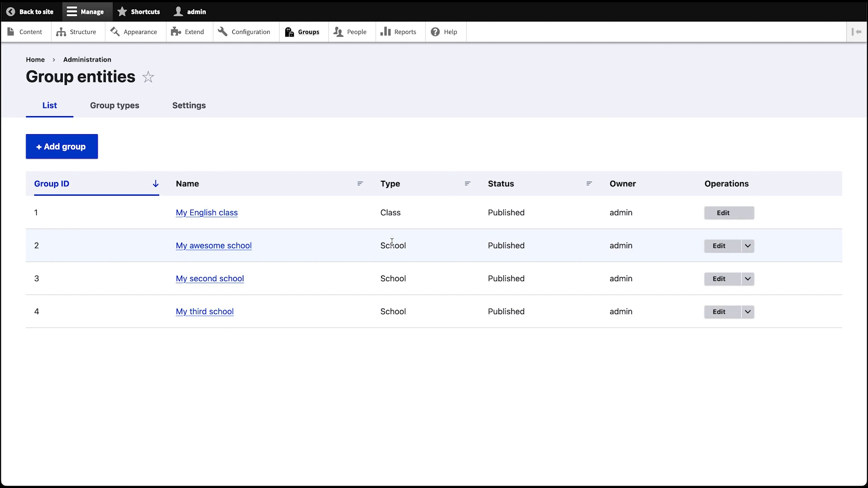
pyautogui.click(124, 107)
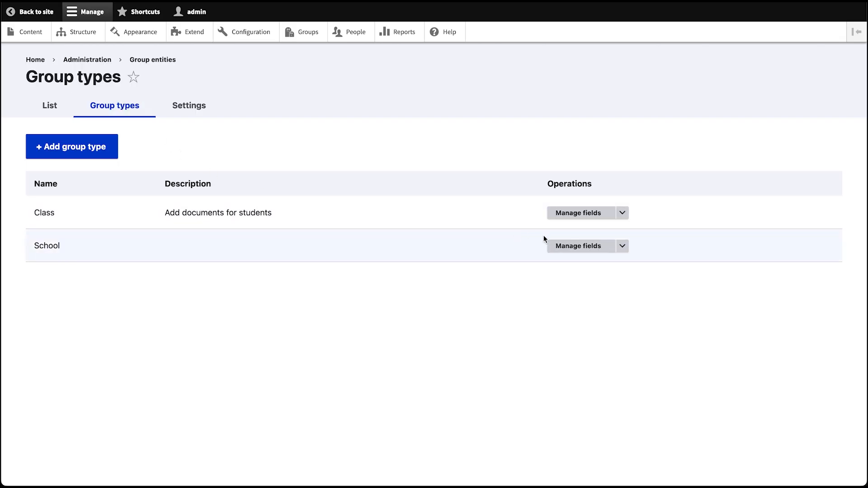
pyautogui.click(622, 246)
pyautogui.click(583, 286)
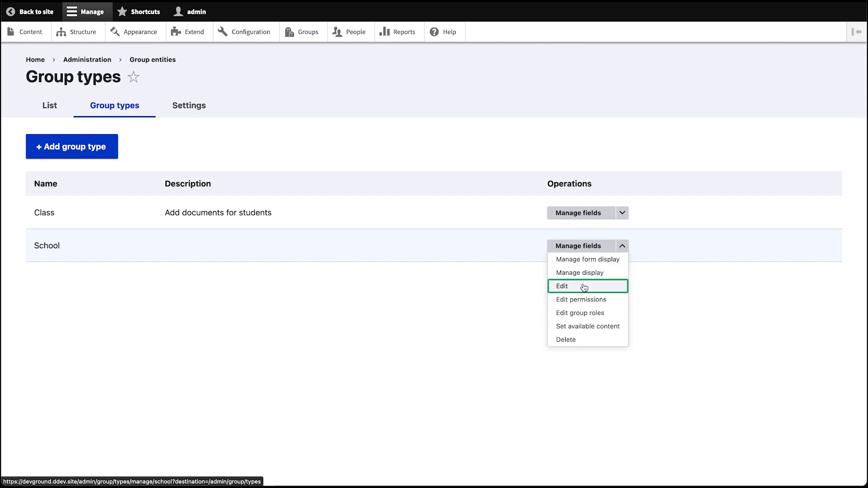
pyautogui.scroll(-3, 229, 327)
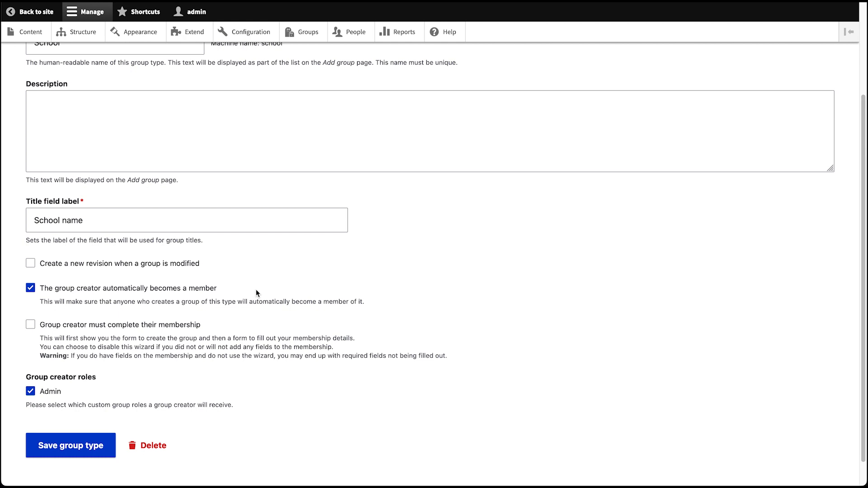
pyautogui.scroll(3, 281, 283)
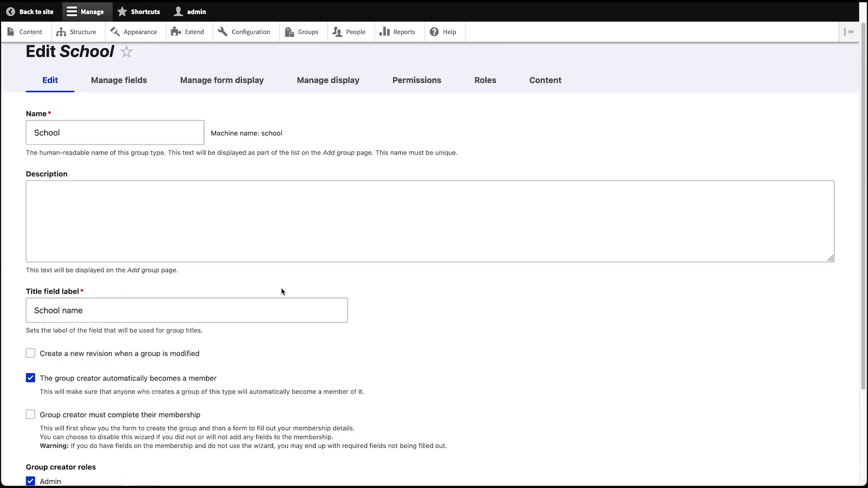
# Step: Start a new group role for the School group type with the Outsider scope and the name "School admin"
pyautogui.click(480, 112)
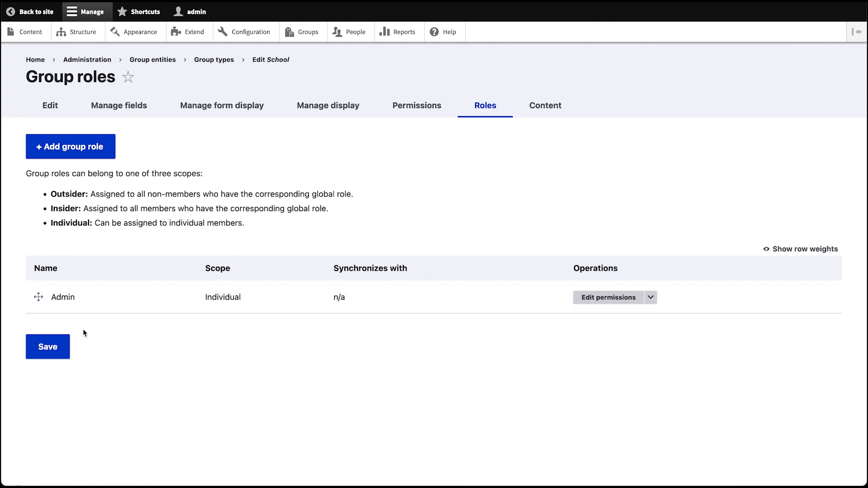
pyautogui.click(89, 144)
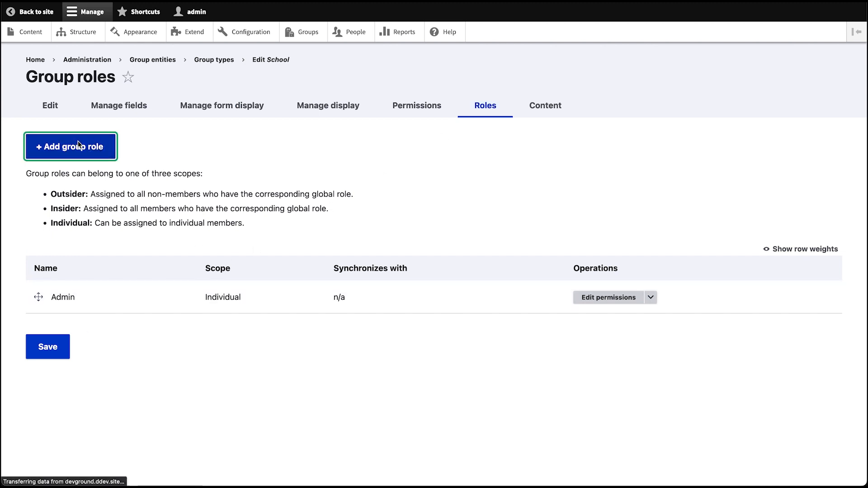
pyautogui.click(31, 195)
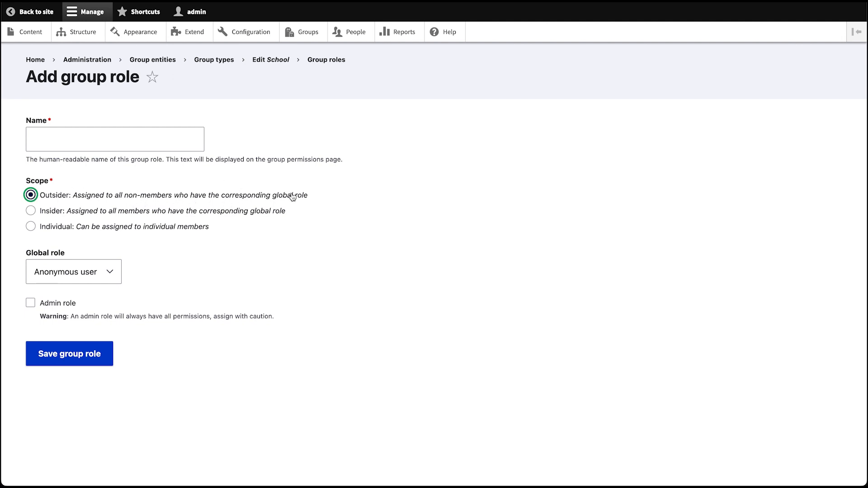
pyautogui.click(133, 145)
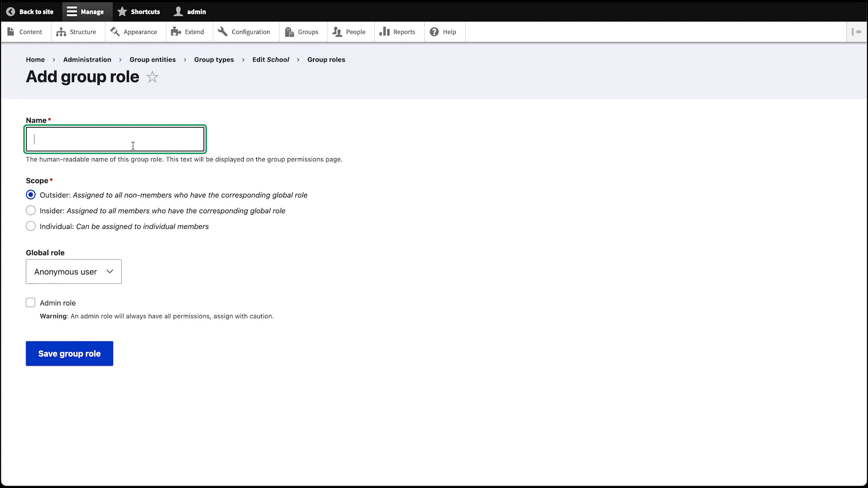
pyautogui.write('School admin')
# Step: Change the new role's machine-readable name to "outside_admin"
pyautogui.click(303, 127)
pyautogui.click(345, 141)
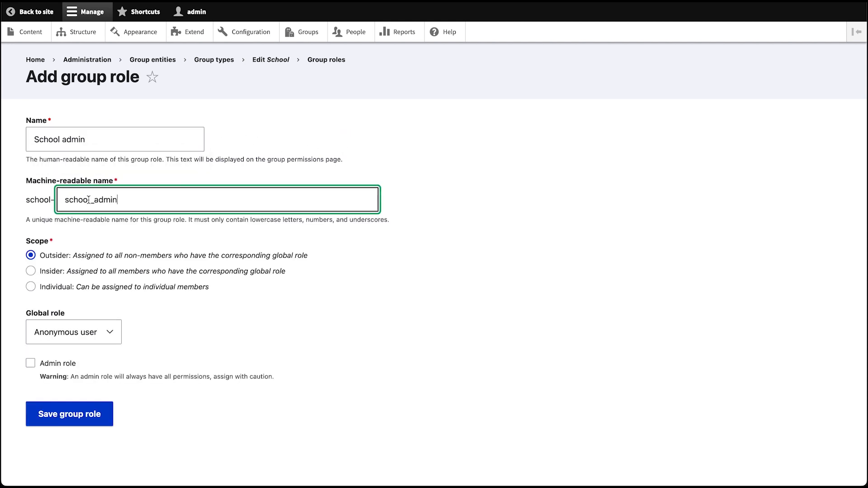
pyautogui.moveTo(65, 200); pyautogui.dragTo(90, 199)
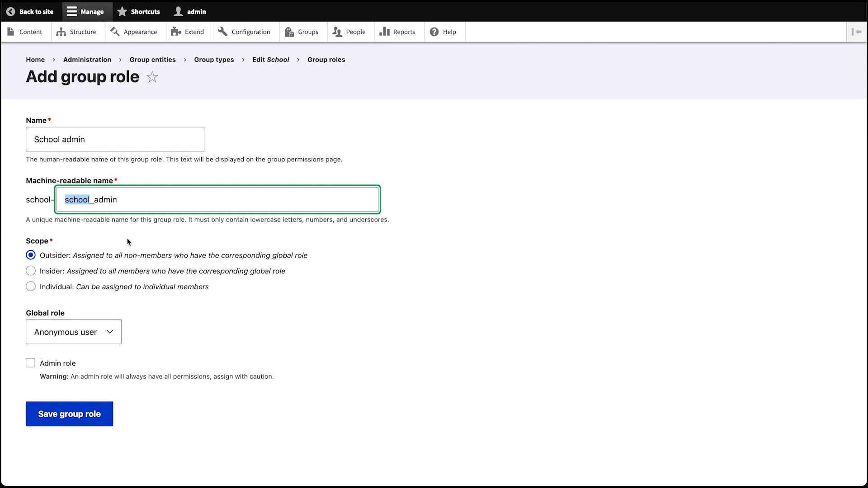
pyautogui.write('outside')
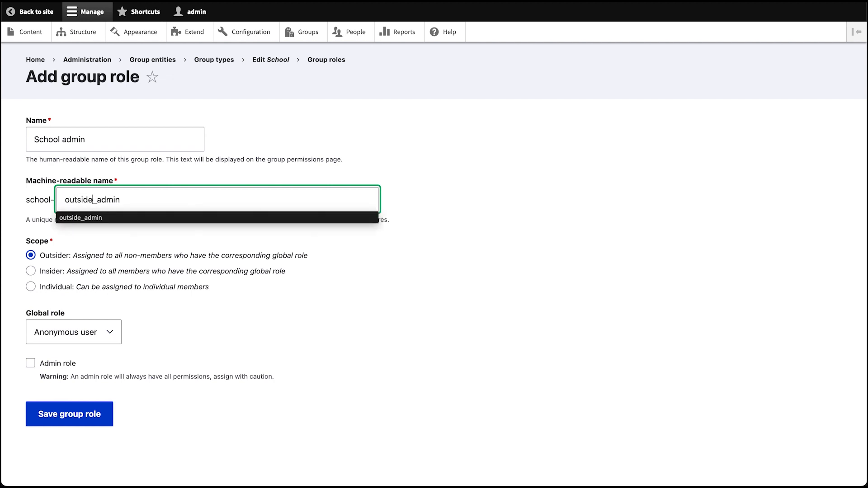
pyautogui.click(337, 273)
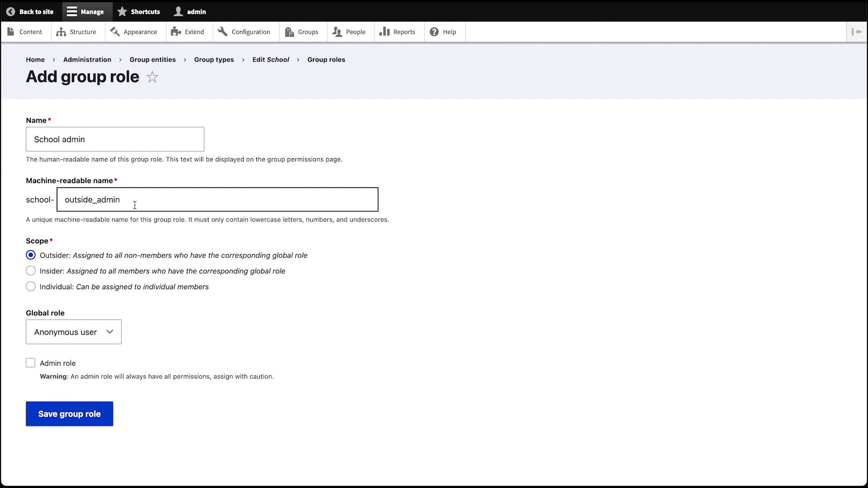
# Step: Set the role's global role to School admin and save the group role
pyautogui.click(68, 333)
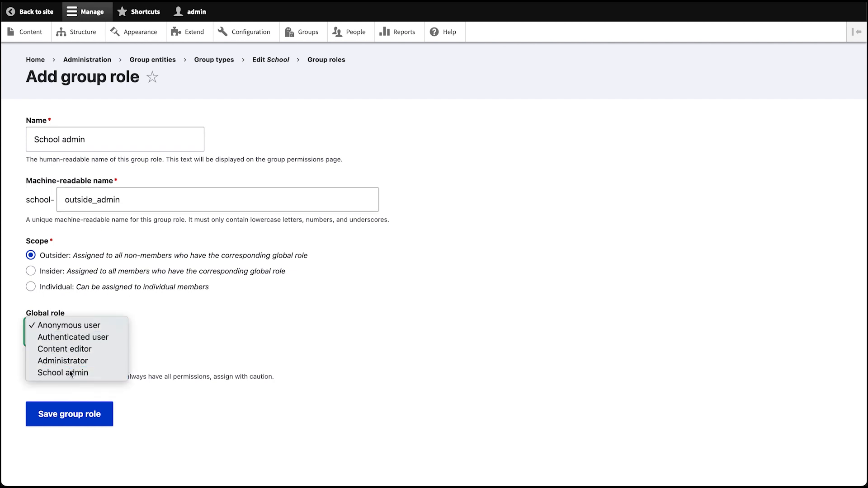
pyautogui.click(69, 372)
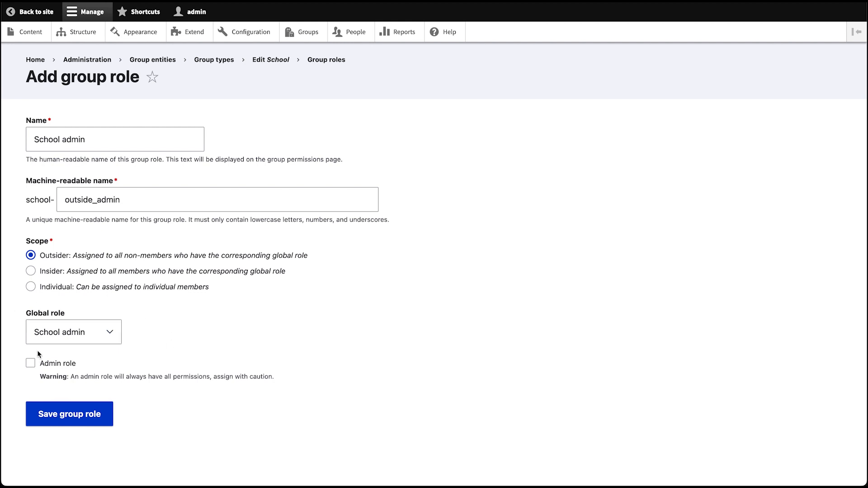
pyautogui.click(64, 414)
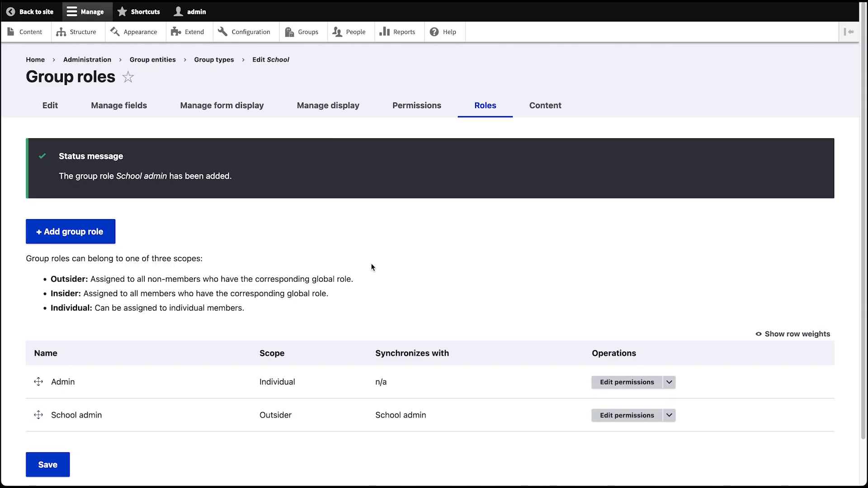
pyautogui.scroll(-1, 411, 250)
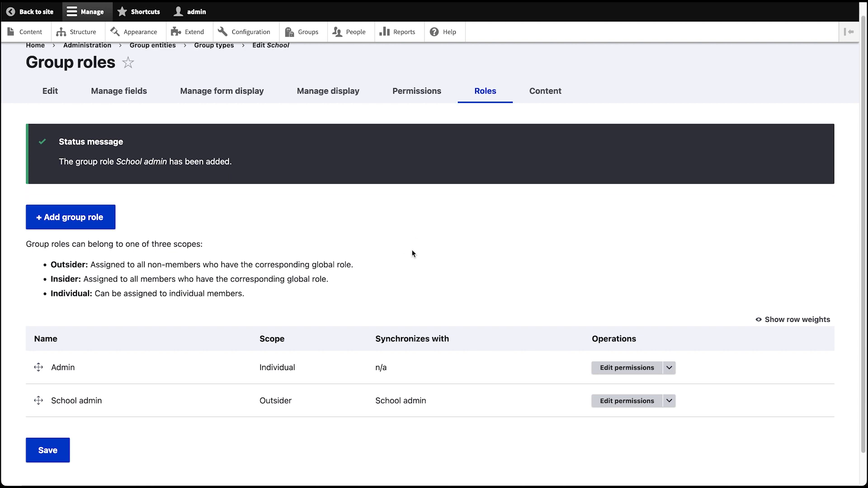
pyautogui.scroll(1, 411, 251)
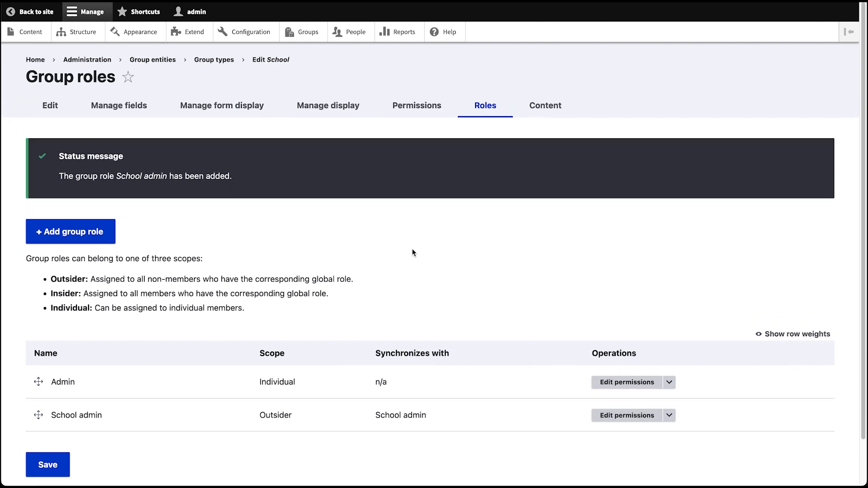
# Step: Check the member list of the My awesome school group, and return to the list of groups
pyautogui.click(308, 34)
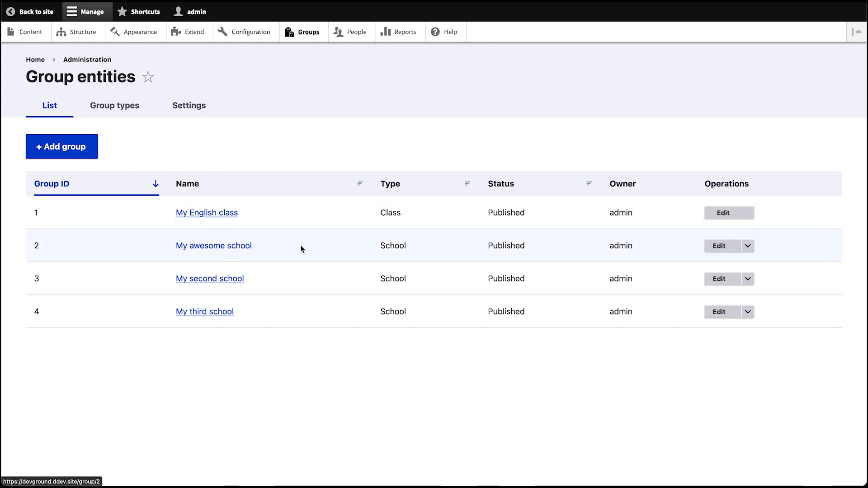
pyautogui.click(747, 245)
pyautogui.click(733, 264)
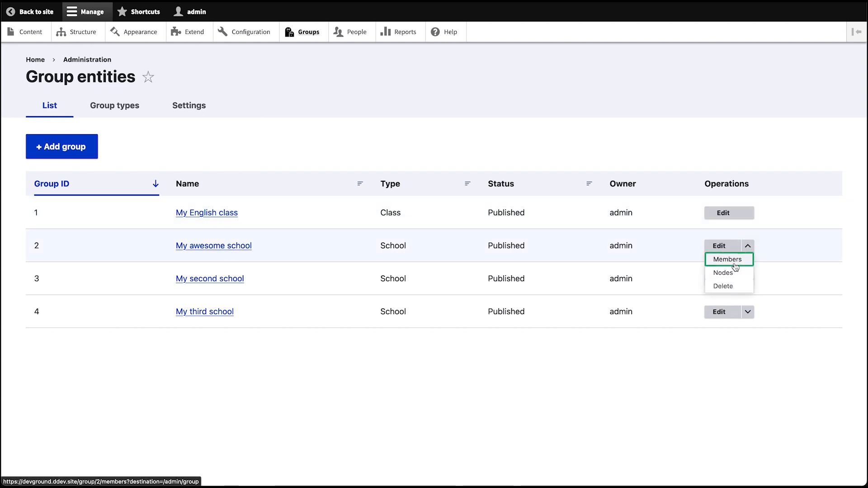
pyautogui.scroll(-3, 306, 332)
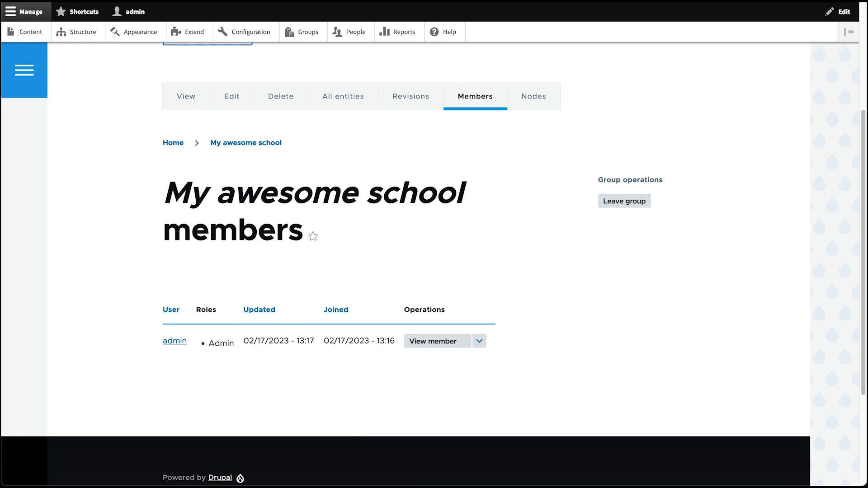
pyautogui.hotkey('alt', 'Left')
pyautogui.click(820, 301)
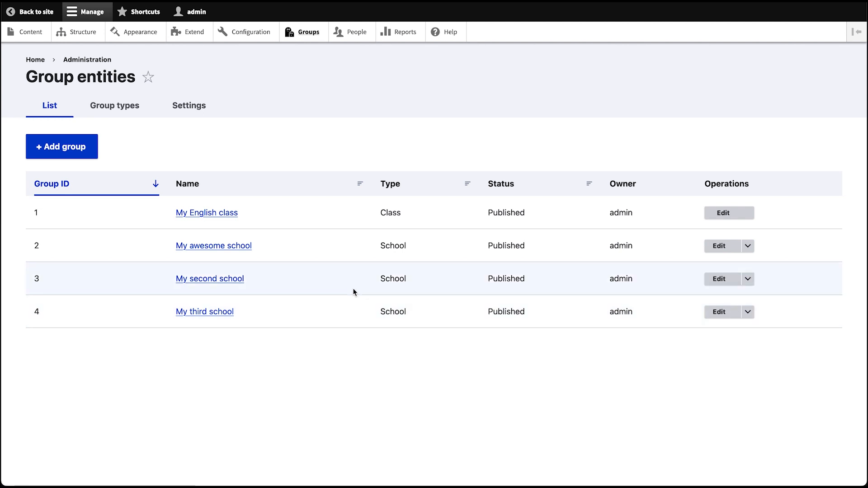
# Step: Switch to the browser session logged in as School admin and view that user's account page
pyautogui.press('super+Tab')
pyautogui.press('super+Tab')
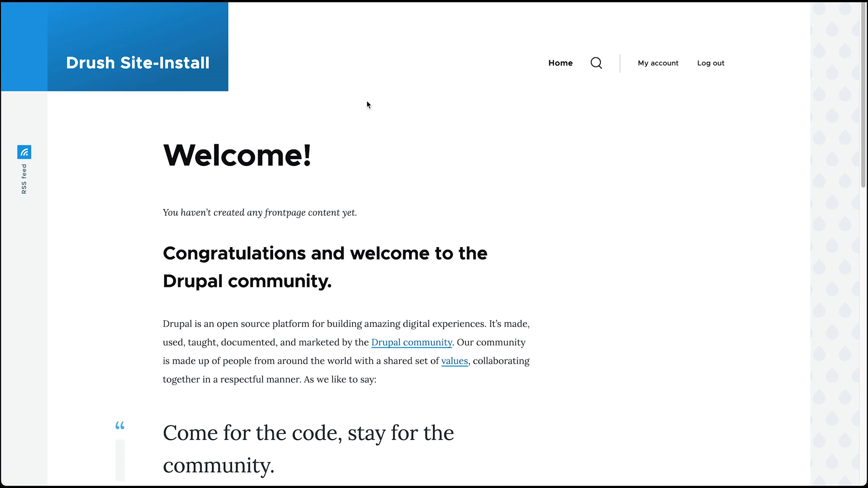
pyautogui.scroll(-7, 353, 136)
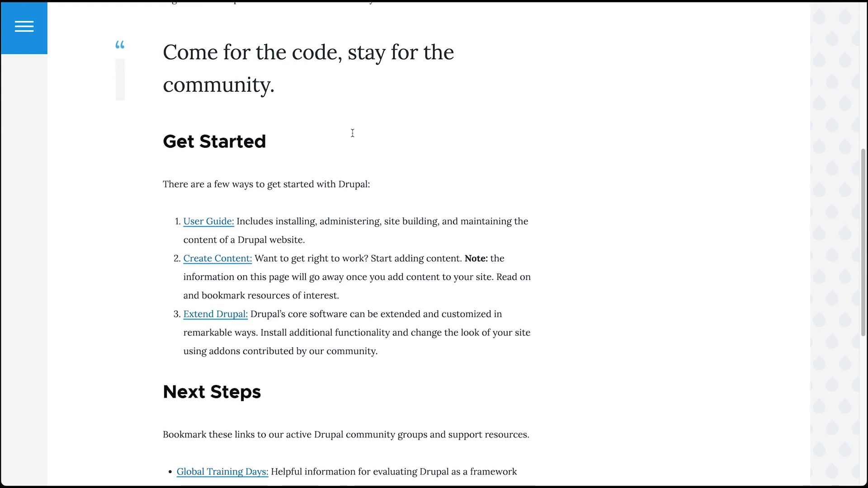
pyautogui.scroll(7, 353, 136)
pyautogui.click(653, 63)
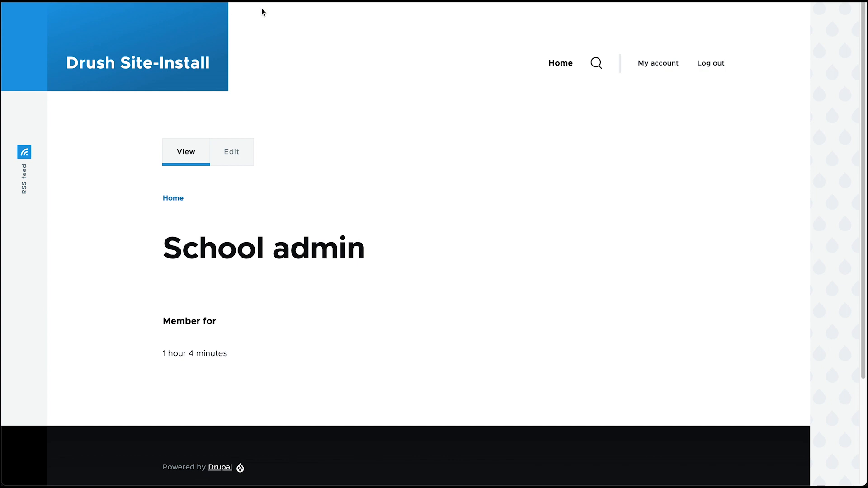
# Step: Open the group list at admin/group as School admin and view the My awesome school group
pyautogui.hotkey('ctrl', 'l')
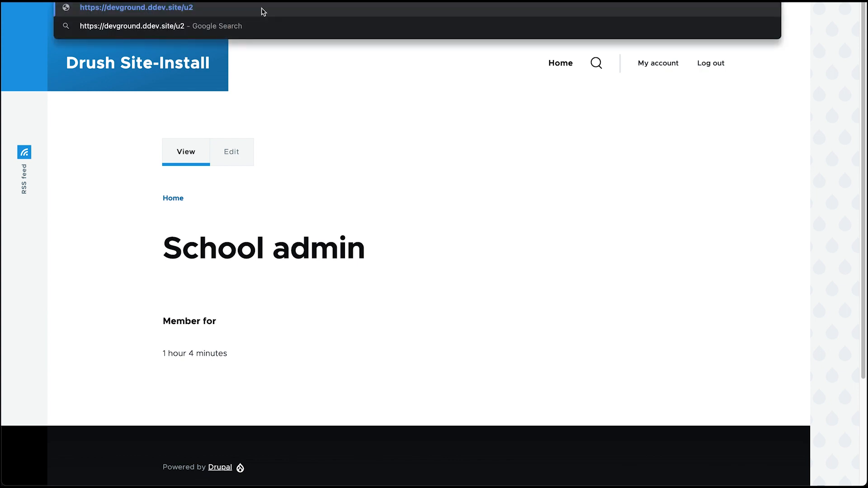
pyautogui.press('BackSpace')
pyautogui.press('BackSpace')
pyautogui.write('admin/group')
pyautogui.press('Return')
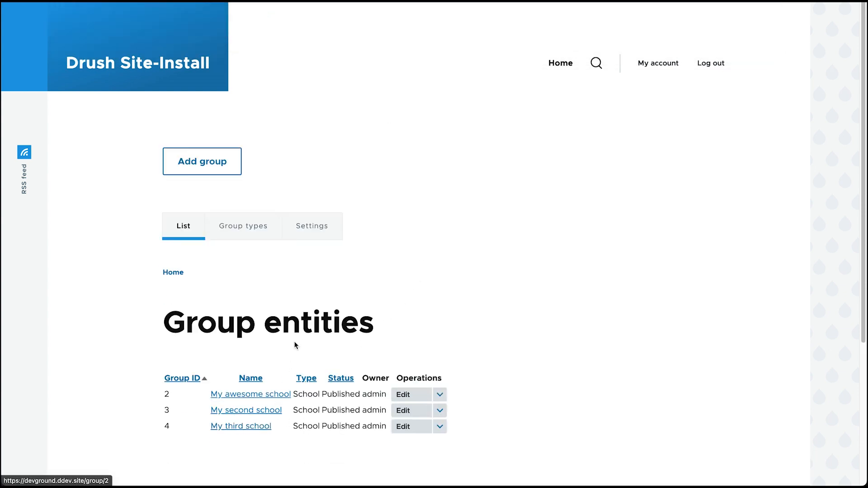
pyautogui.scroll(-1, 293, 346)
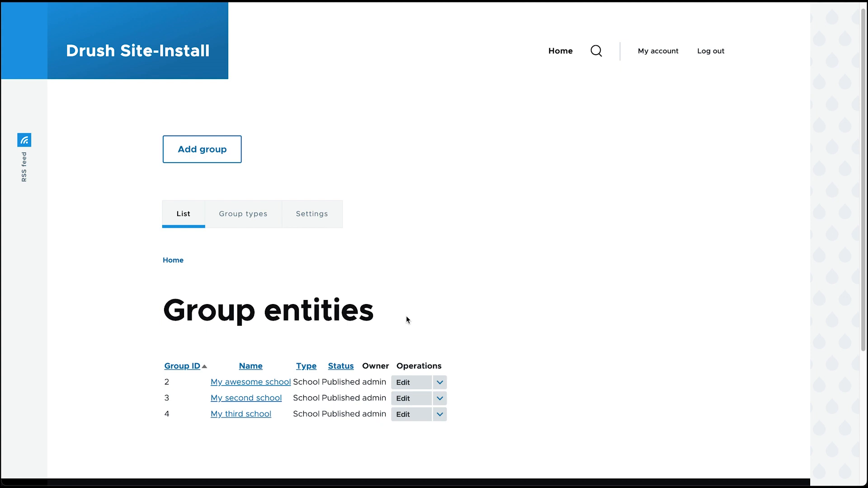
pyautogui.click(440, 382)
pyautogui.click(274, 383)
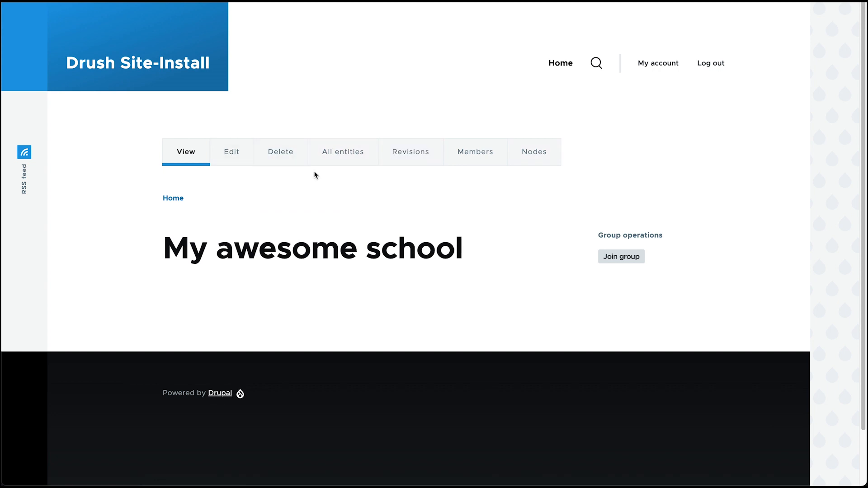
# Step: In the admin session, disable the Admin role option on the School type's School admin group role, save it, and reload the group page as School admin
pyautogui.press('super+Tab')
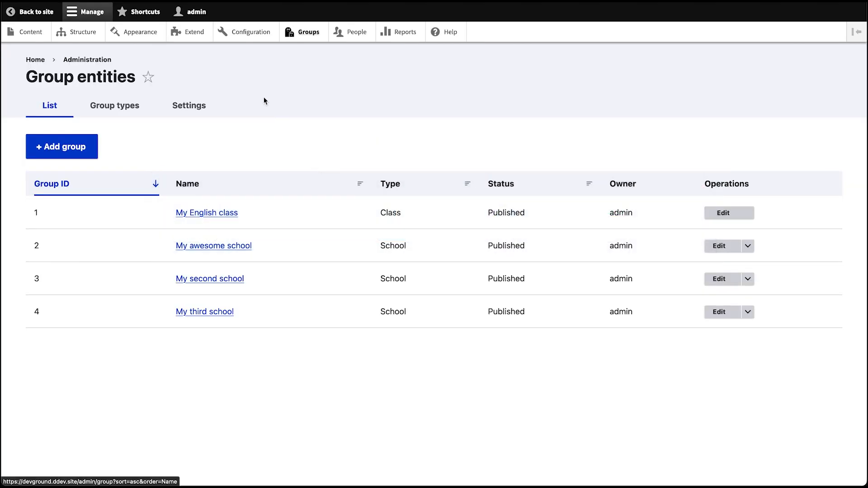
pyautogui.click(130, 111)
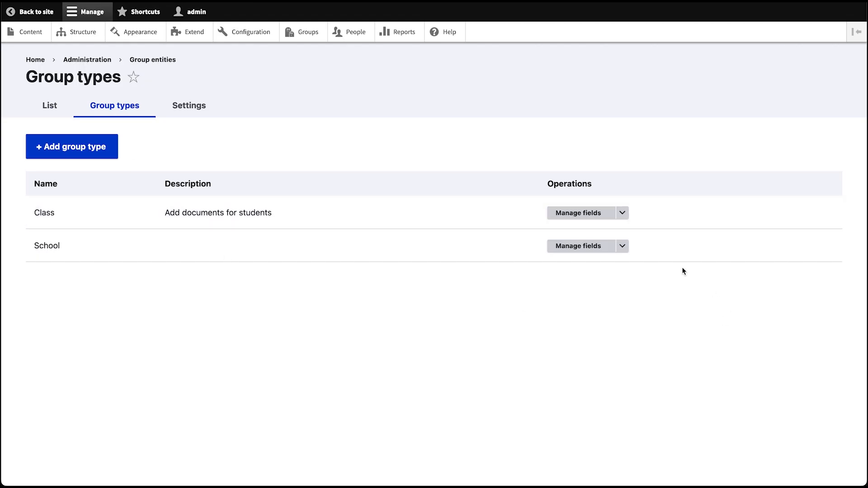
pyautogui.click(622, 247)
pyautogui.click(598, 311)
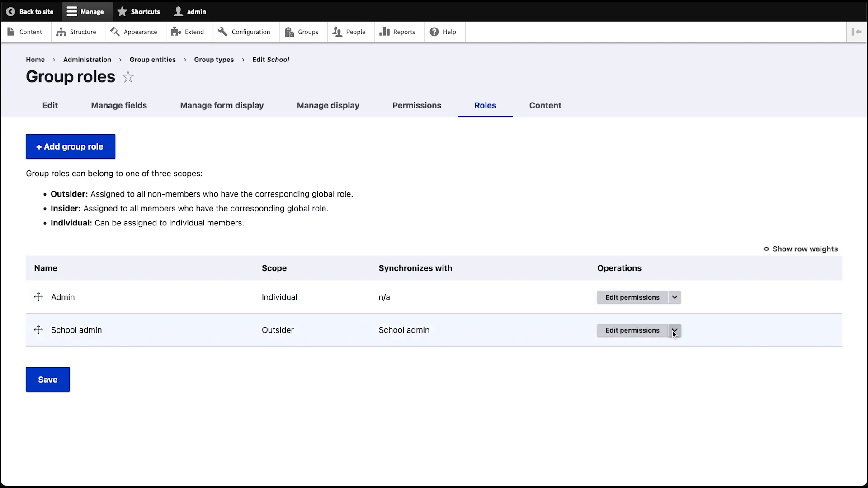
pyautogui.click(674, 330)
pyautogui.click(644, 340)
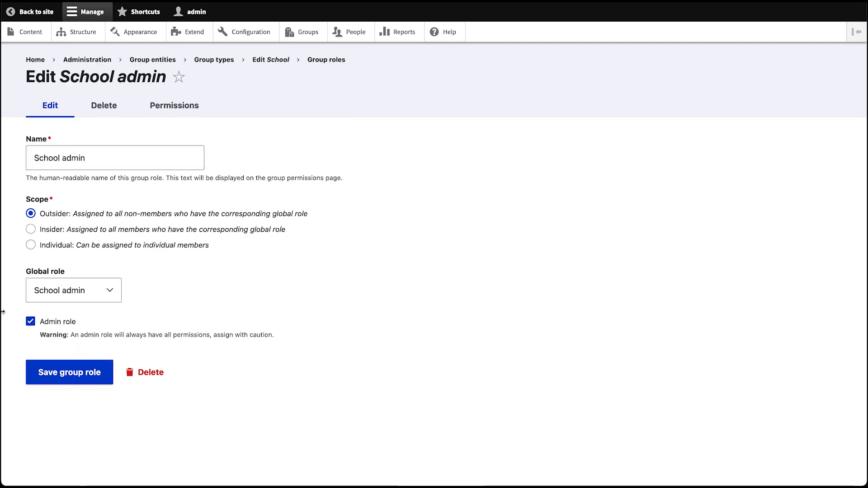
pyautogui.click(30, 321)
pyautogui.click(47, 371)
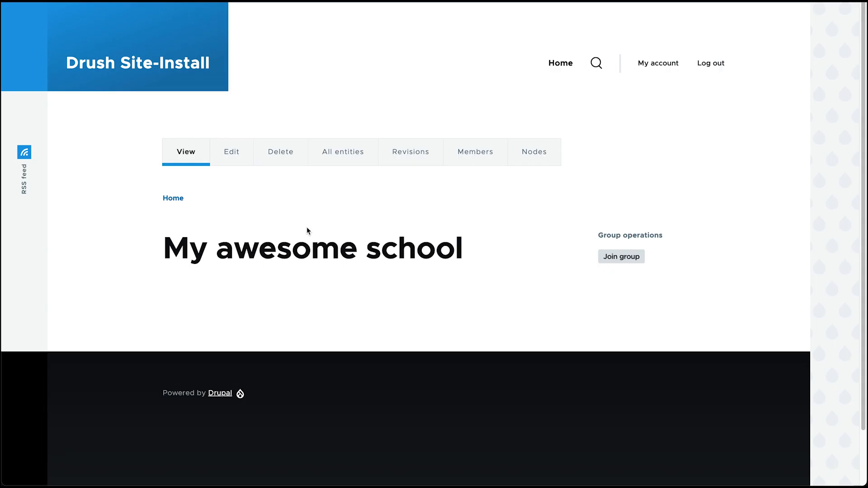
pyautogui.press('super+r')
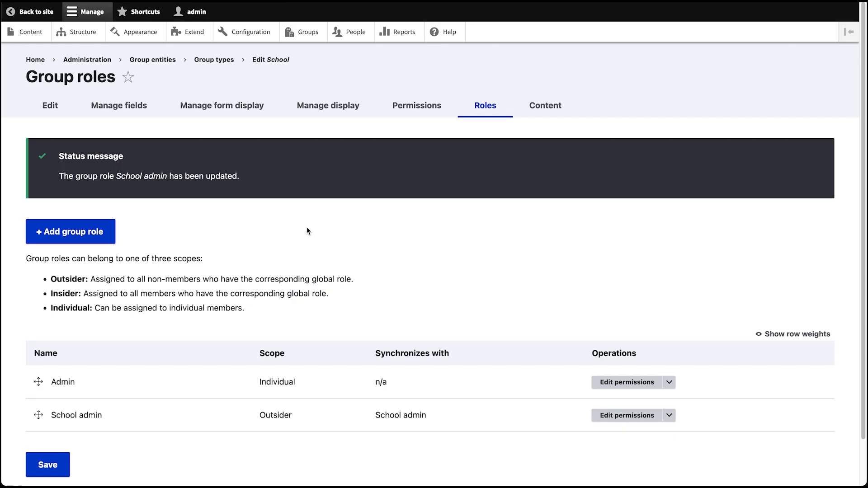
# Step: Grant the School admin group role the View published group permission, save, and try to edit My awesome school as School admin
pyautogui.click(628, 418)
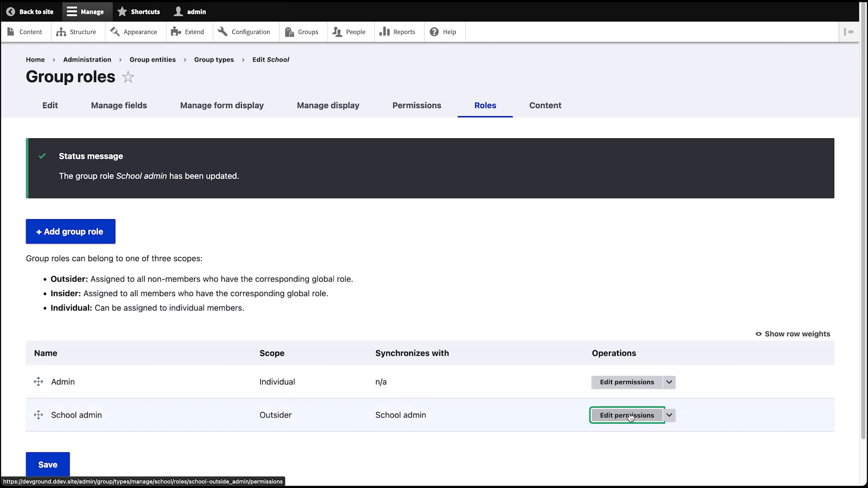
pyautogui.scroll(-5, 703, 351)
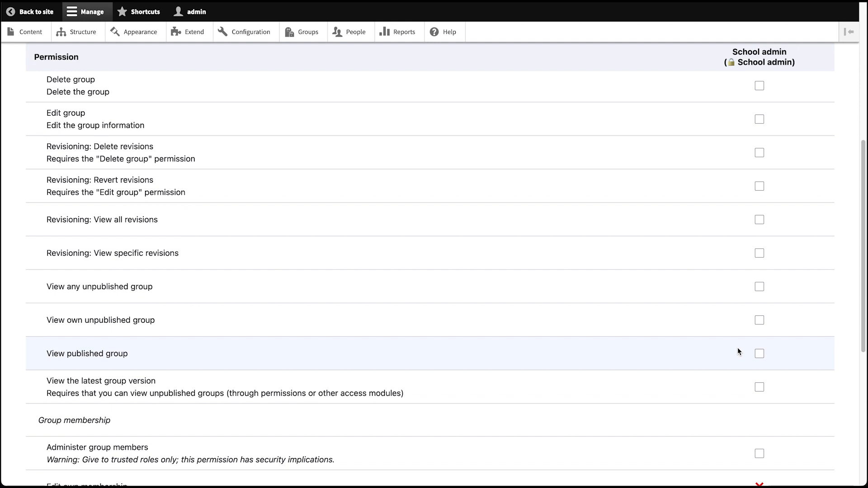
pyautogui.click(760, 354)
pyautogui.scroll(-6, 217, 298)
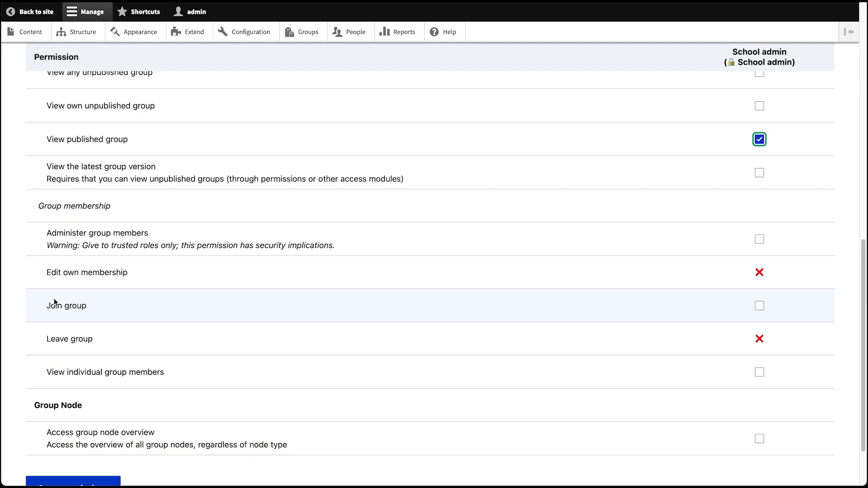
pyautogui.click(58, 409)
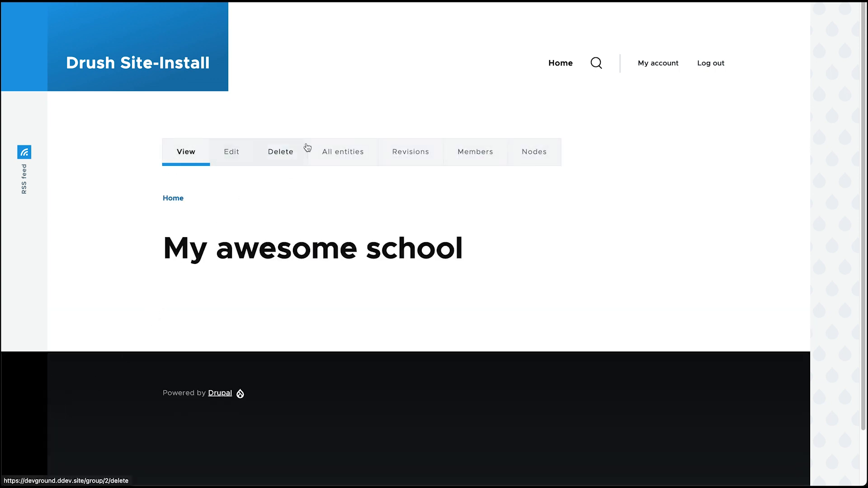
pyautogui.click(229, 150)
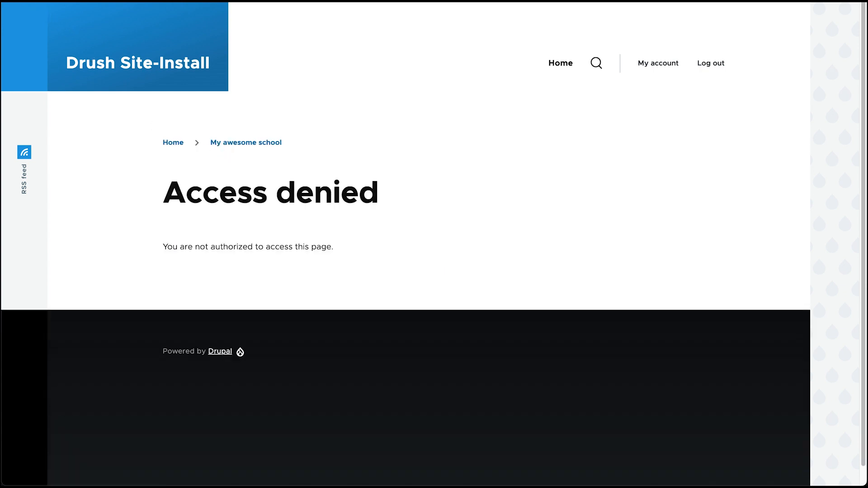
pyautogui.click(18, 2)
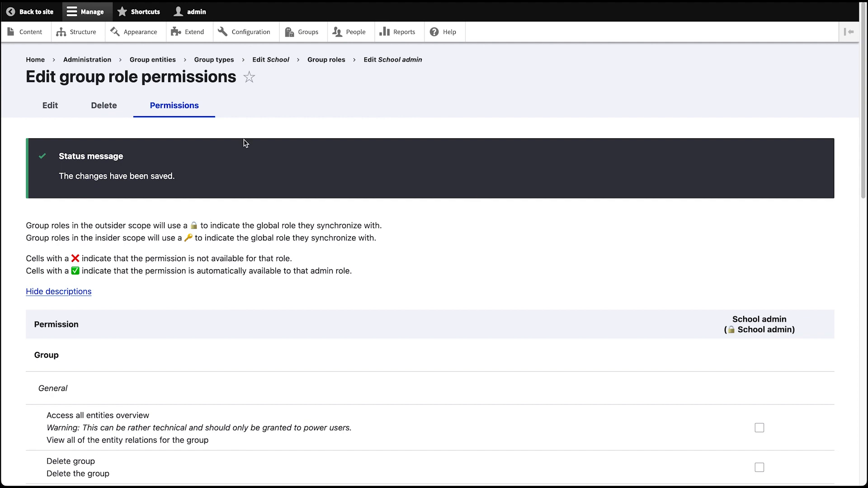
# Step: Enable the Admin role option on the School admin group role again and save the role
pyautogui.click(50, 105)
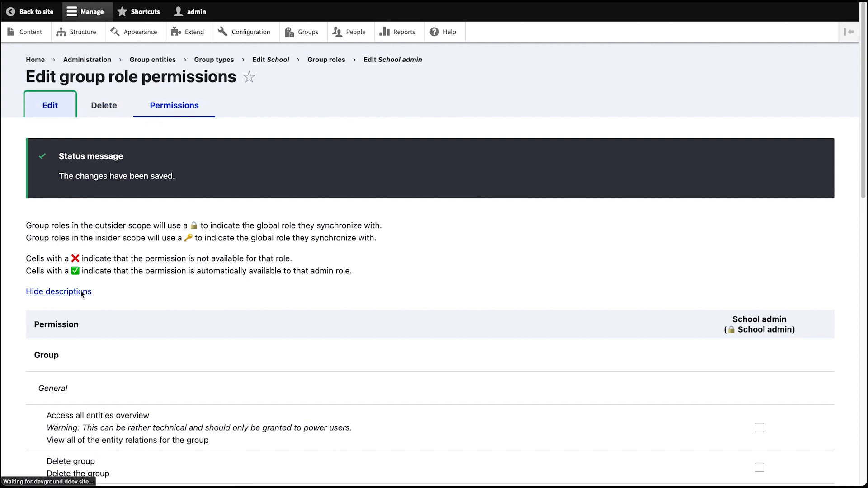
pyautogui.click(58, 321)
pyautogui.click(70, 373)
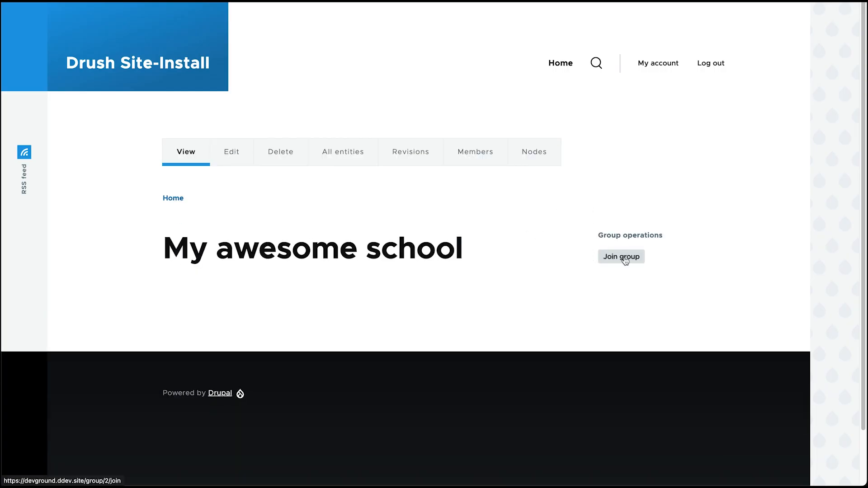
# Step: Join the My awesome school group as the School admin user and reopen the group page at group/2
pyautogui.click(625, 261)
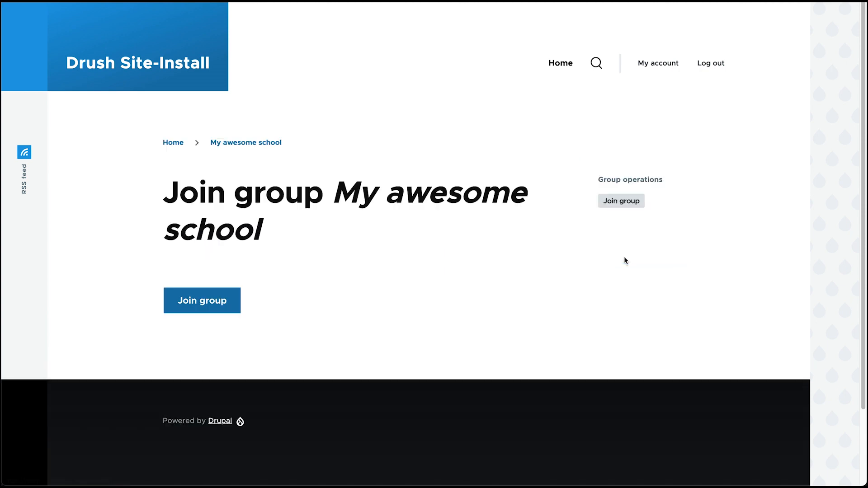
pyautogui.click(187, 302)
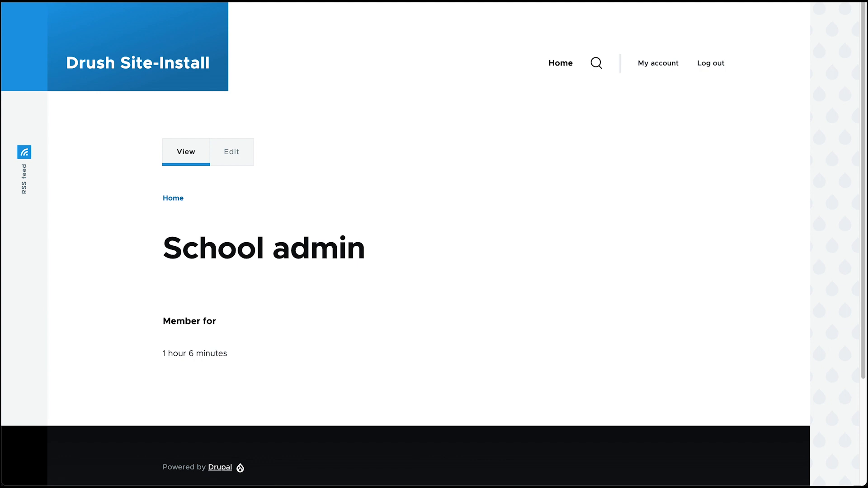
pyautogui.write('group/2')
pyautogui.press('Return')
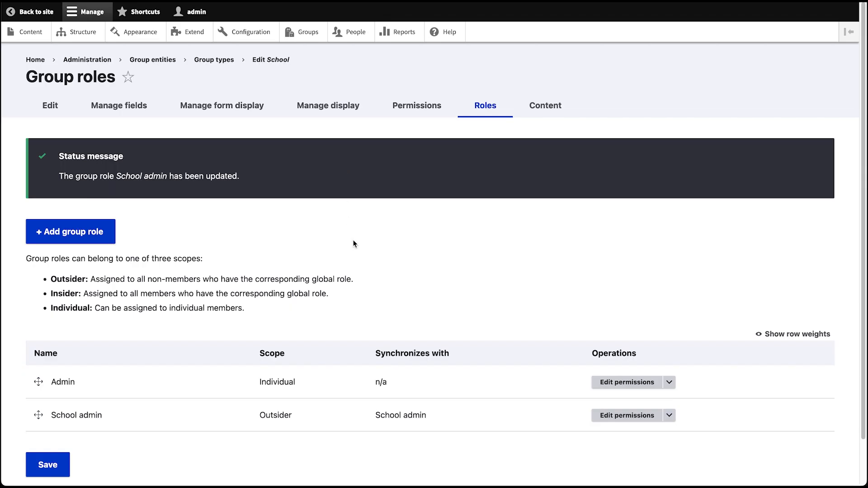
# Step: Examine the scopes and synchronized global roles of the School type's Admin and School admin group roles in the admin session
pyautogui.scroll(-1, 361, 221)
pyautogui.scroll(-1, 361, 225)
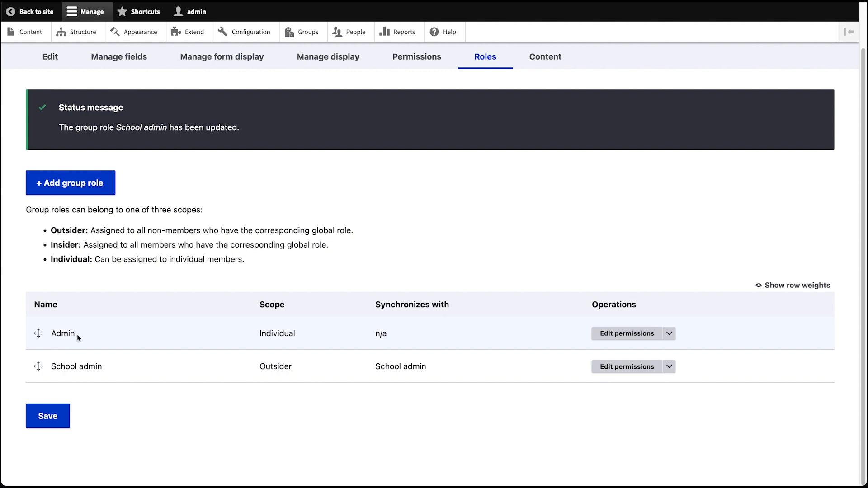
pyautogui.moveTo(260, 366); pyautogui.dragTo(316, 366)
pyautogui.moveTo(376, 367); pyautogui.dragTo(429, 370)
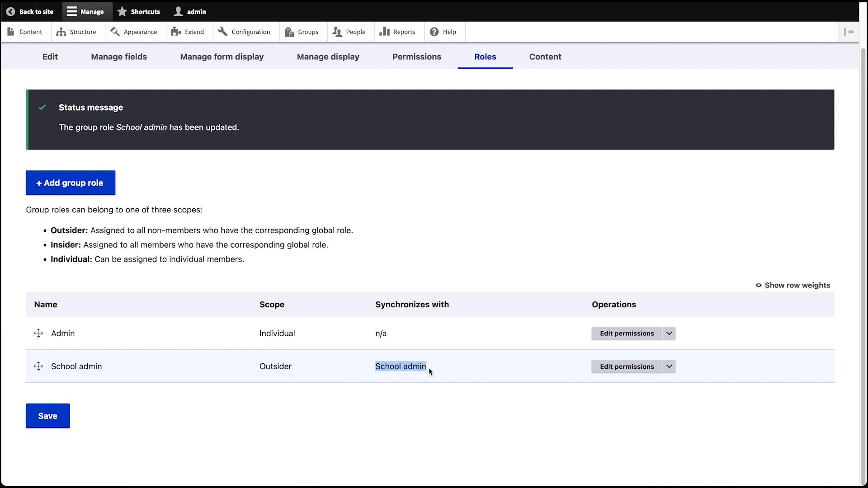
pyautogui.doubleClick(266, 369)
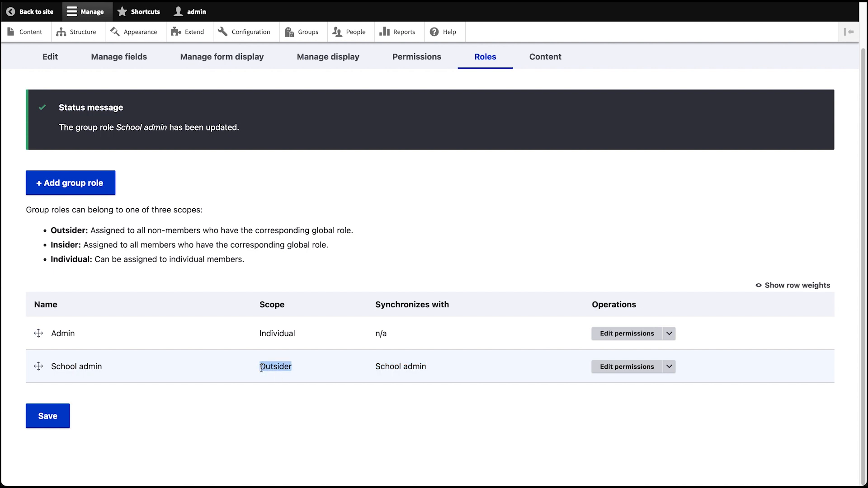
pyautogui.doubleClick(66, 245)
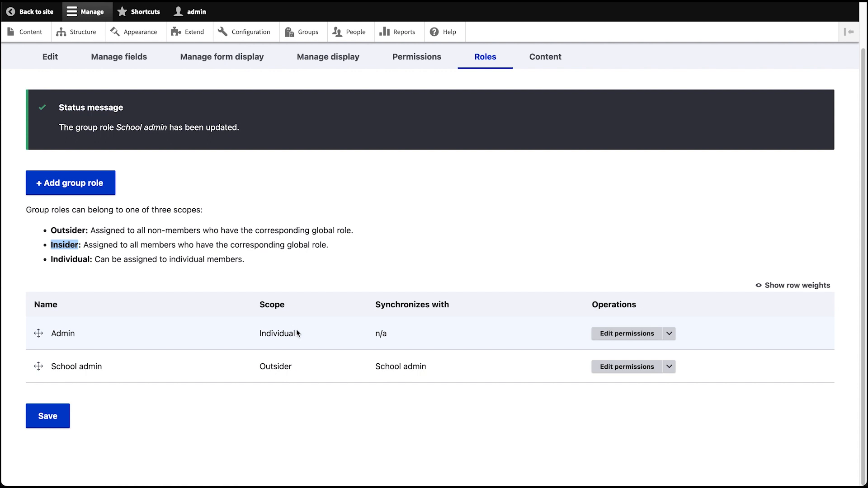
pyautogui.doubleClick(286, 334)
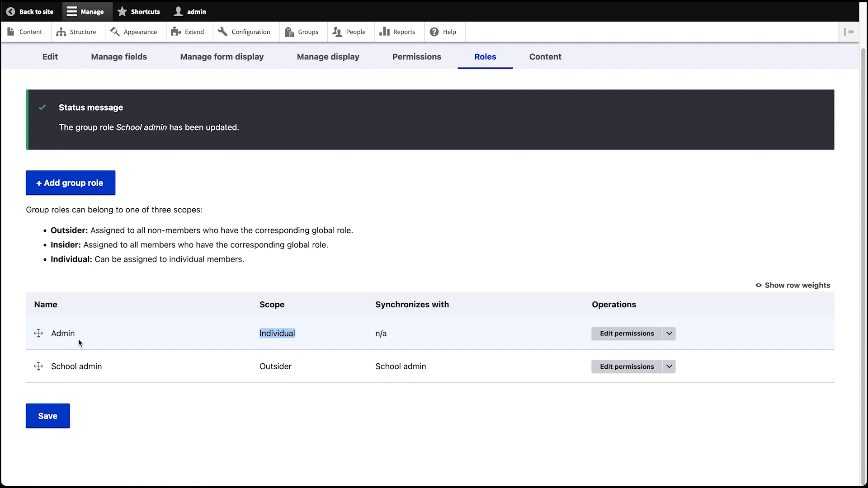
# Step: Assign the Admin group role to School admin's membership in the My awesome school group and save it
pyautogui.click(315, 34)
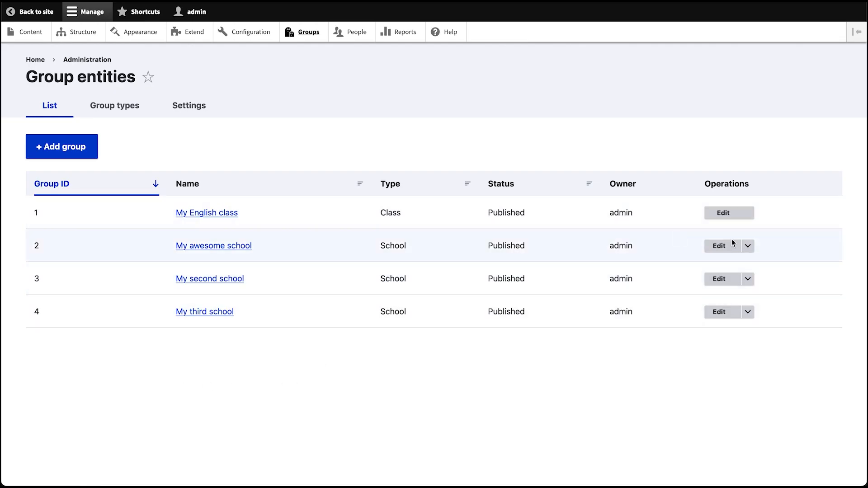
pyautogui.click(748, 246)
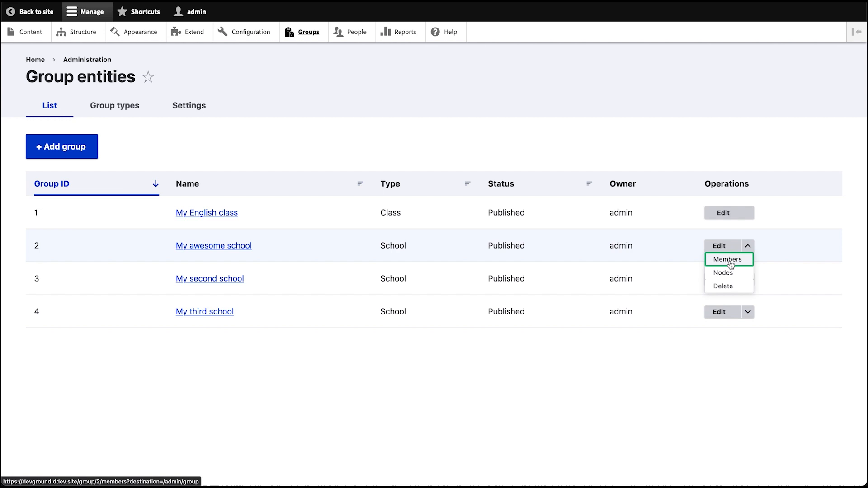
pyautogui.click(730, 264)
pyautogui.scroll(-3, 465, 330)
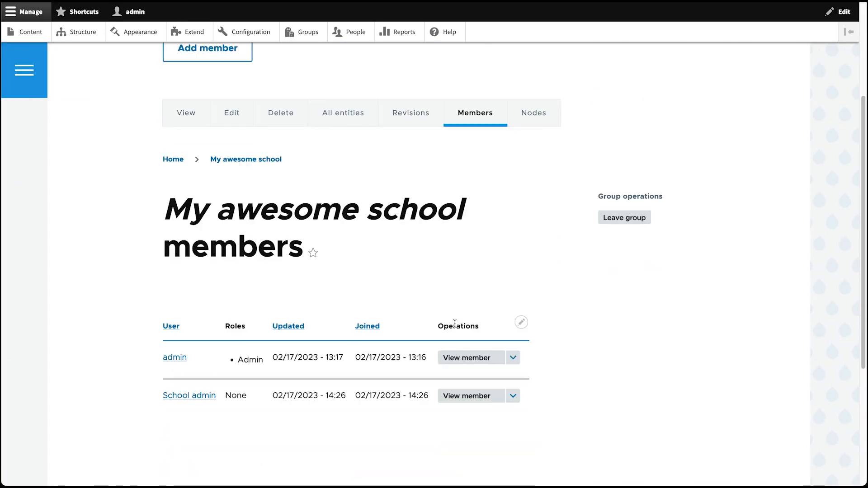
pyautogui.click(512, 395)
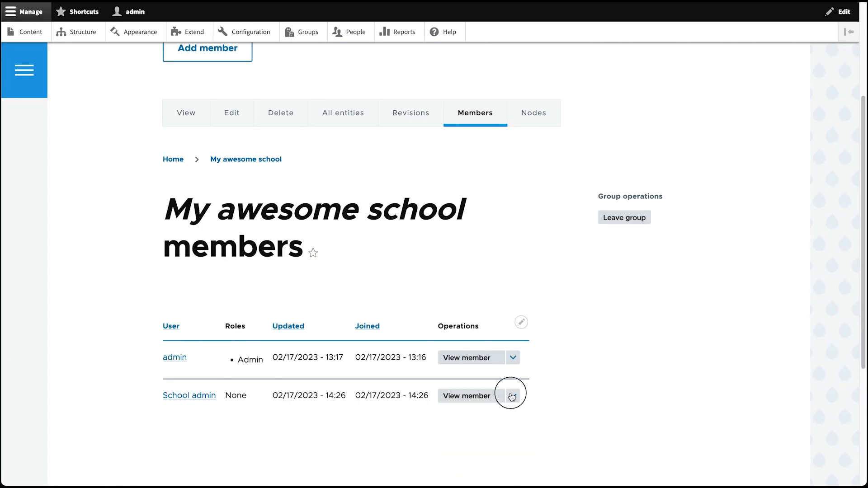
pyautogui.click(492, 409)
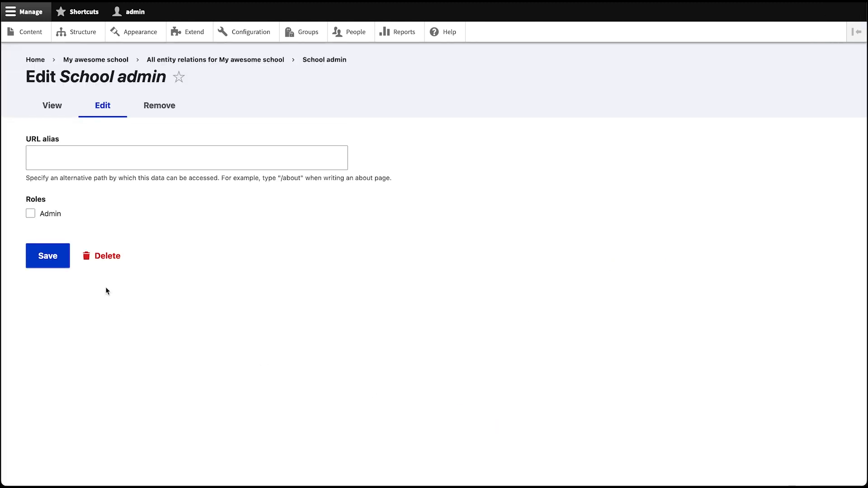
pyautogui.click(30, 213)
pyautogui.click(48, 253)
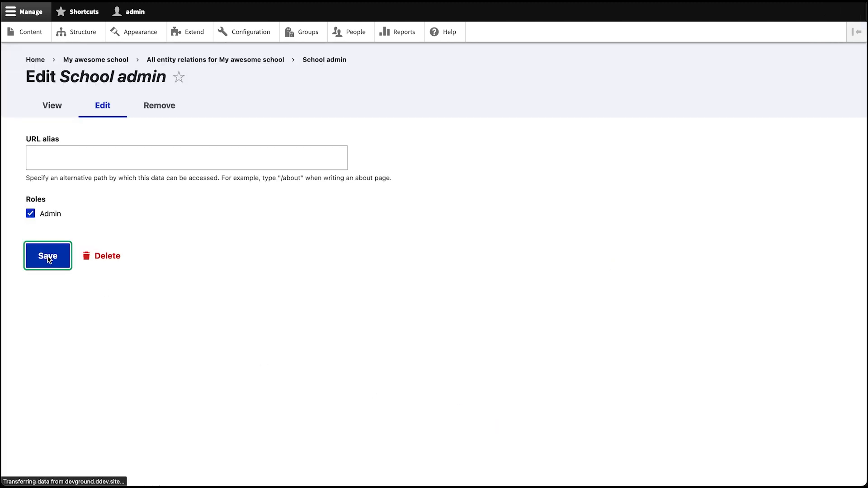
# Step: Reload the My awesome school page in the School admin session and open the group overview at admin/group
pyautogui.press('super+Tab')
pyautogui.press('super+r')
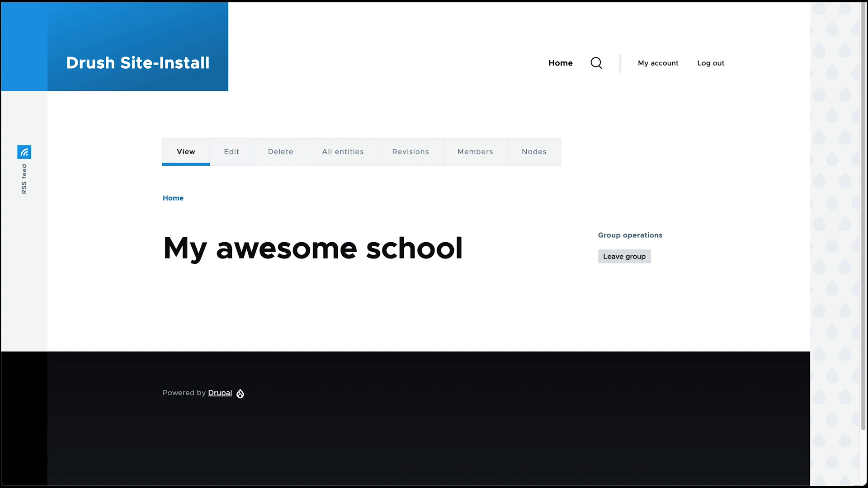
pyautogui.write('admin/group')
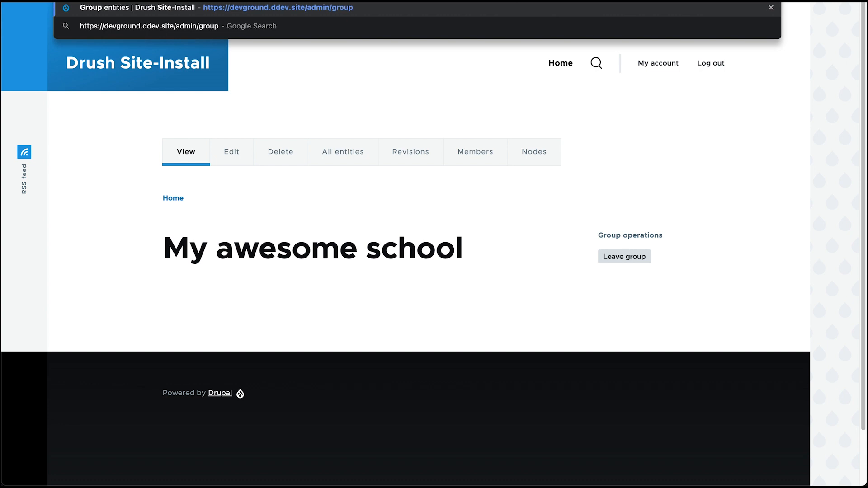
pyautogui.press('Return')
# Step: Join the My second school group as the School admin user and return to the group overview
pyautogui.click(265, 411)
pyautogui.click(614, 257)
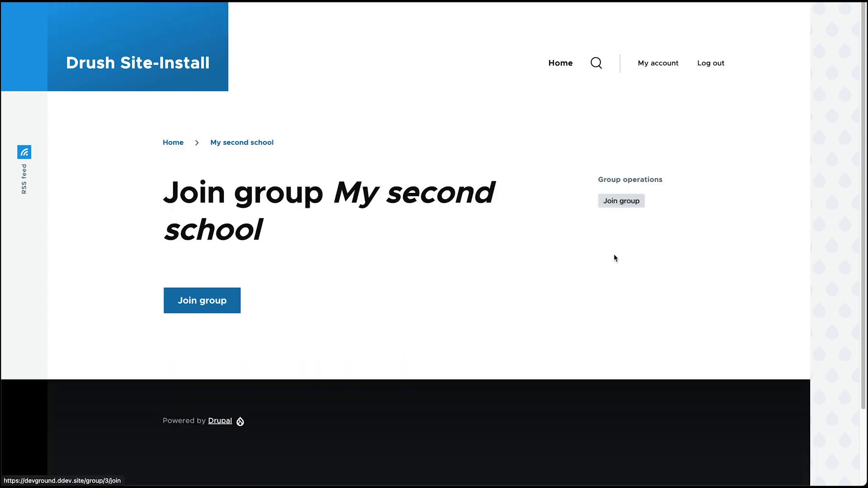
pyautogui.click(208, 298)
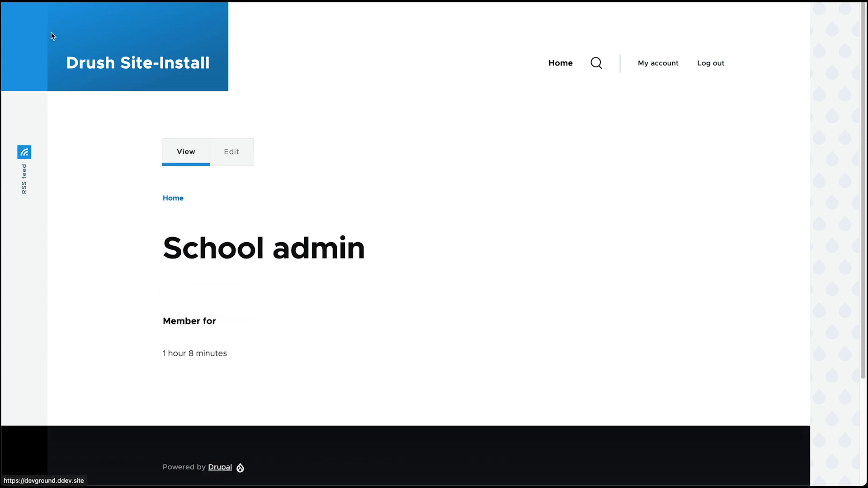
pyautogui.click(10, 1)
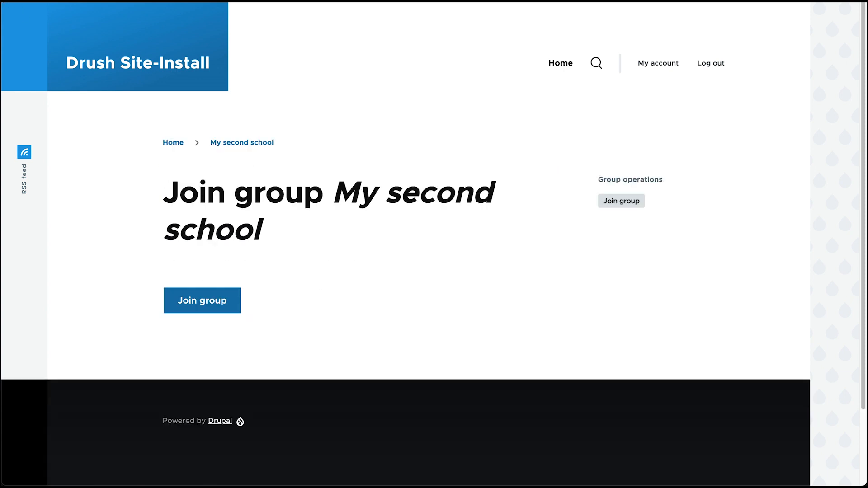
pyautogui.hotkey('alt', 'Left')
pyautogui.hotkey('alt', 'Left')
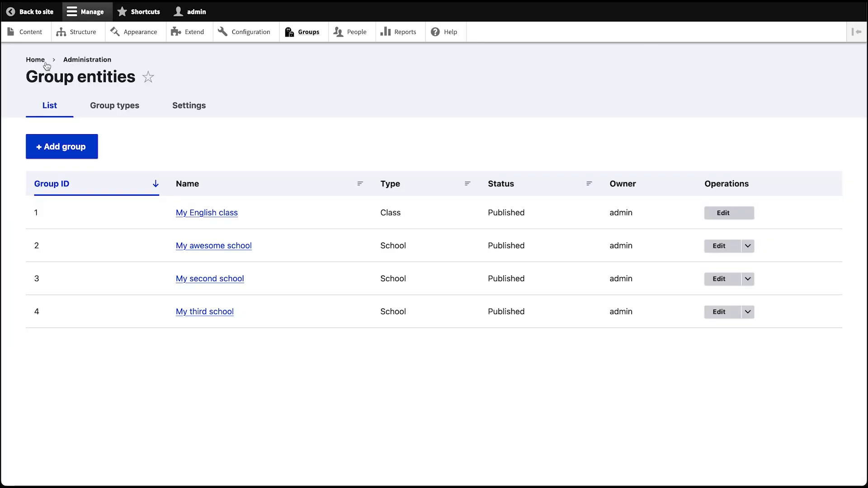
# Step: In the admin session, set up a School group role named School admin with Insider scope, School admin as global role, and Admin role enabled
pyautogui.click(129, 114)
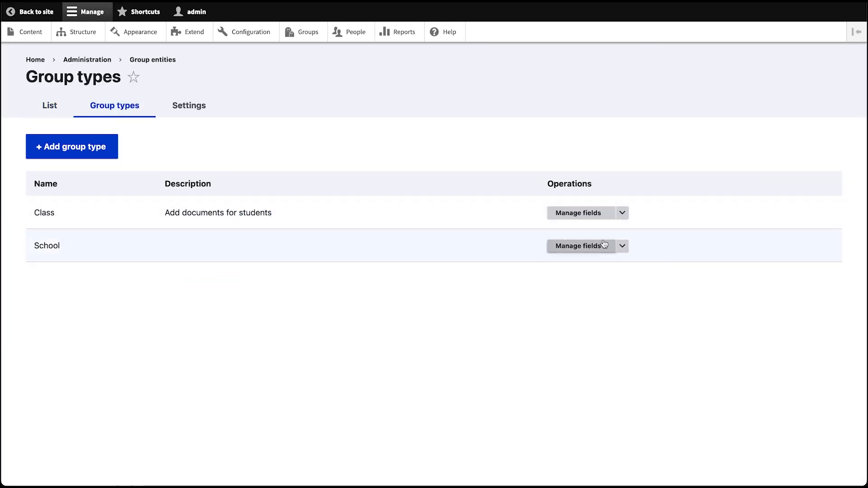
pyautogui.click(621, 246)
pyautogui.click(585, 313)
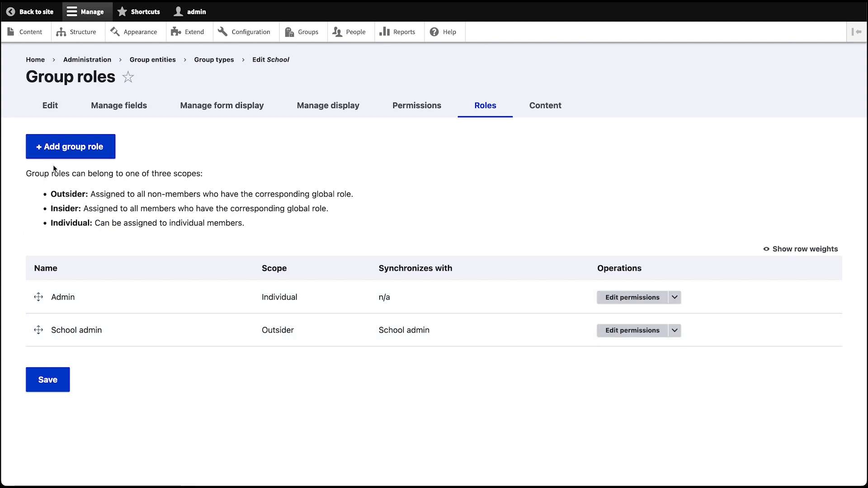
pyautogui.click(67, 149)
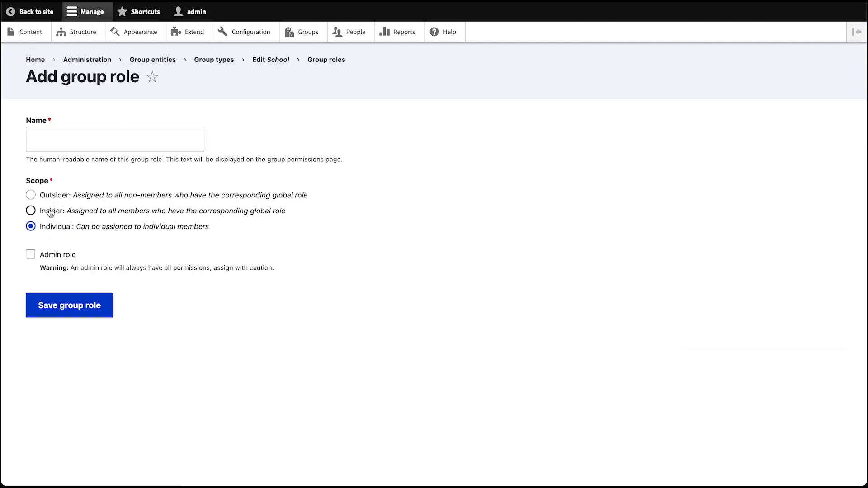
pyautogui.click(50, 212)
pyautogui.click(66, 147)
pyautogui.write('School adm')
pyautogui.click(68, 271)
pyautogui.click(64, 312)
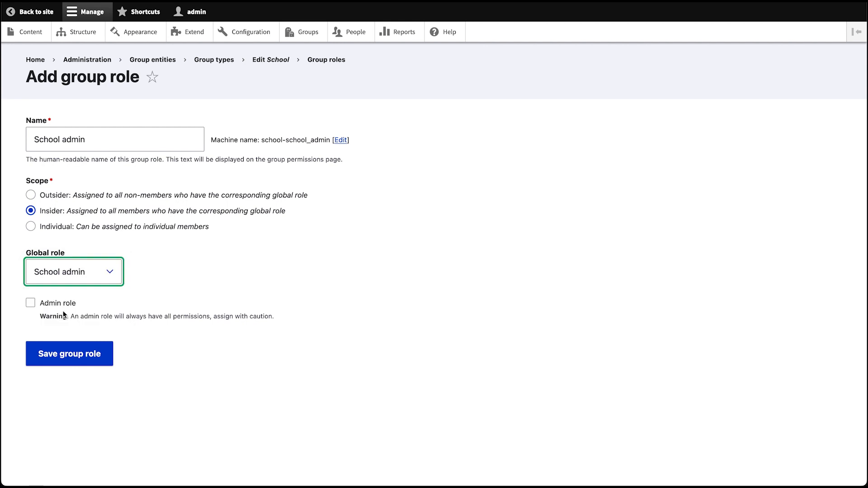
pyautogui.click(31, 303)
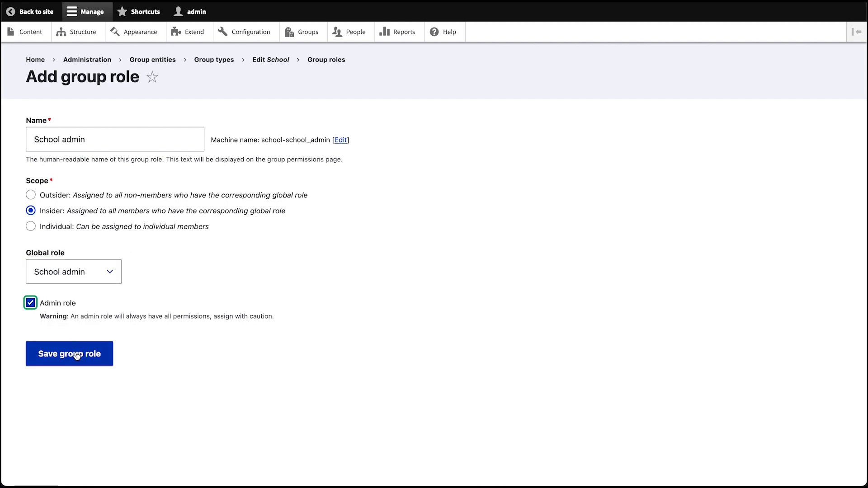
# Step: Change the new School admin group role's machine-readable name to inside_admin and save the role
pyautogui.click(341, 140)
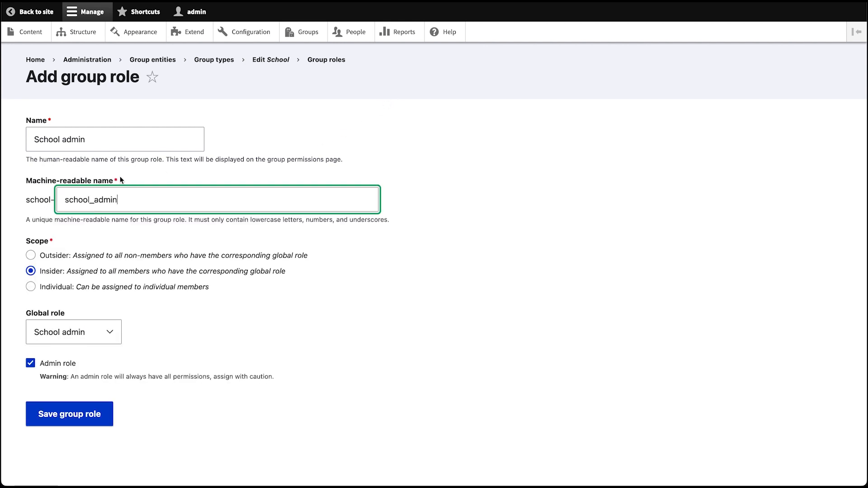
pyautogui.doubleClick(73, 199)
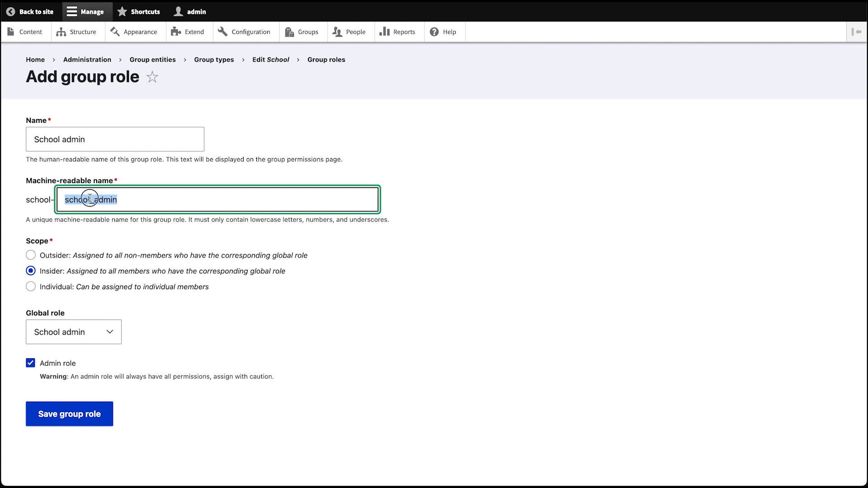
pyautogui.click(143, 230)
pyautogui.moveTo(83, 199); pyautogui.dragTo(65, 200)
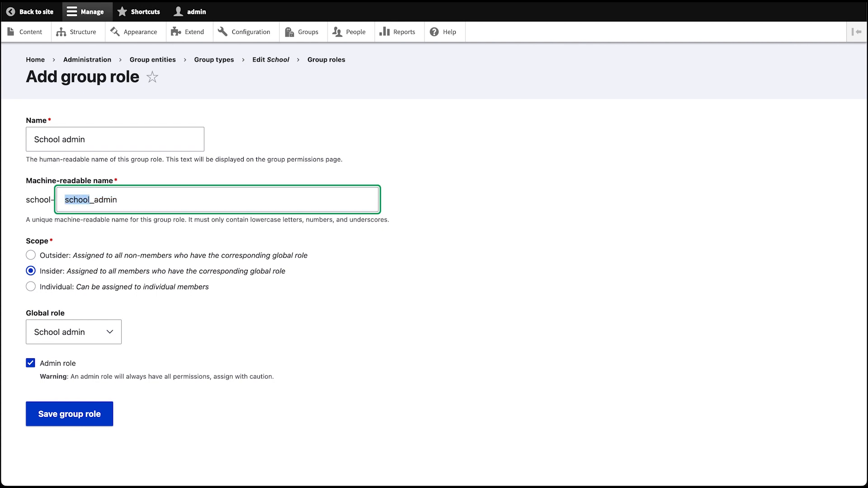
pyautogui.write('inside')
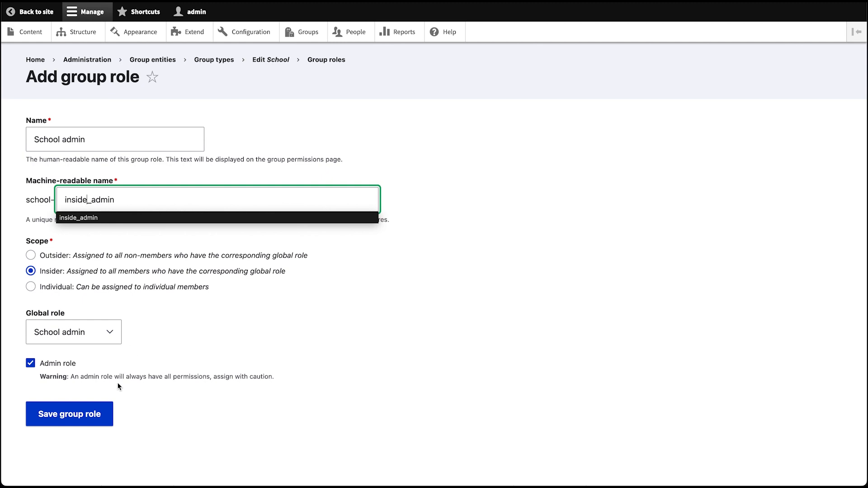
pyautogui.click(103, 420)
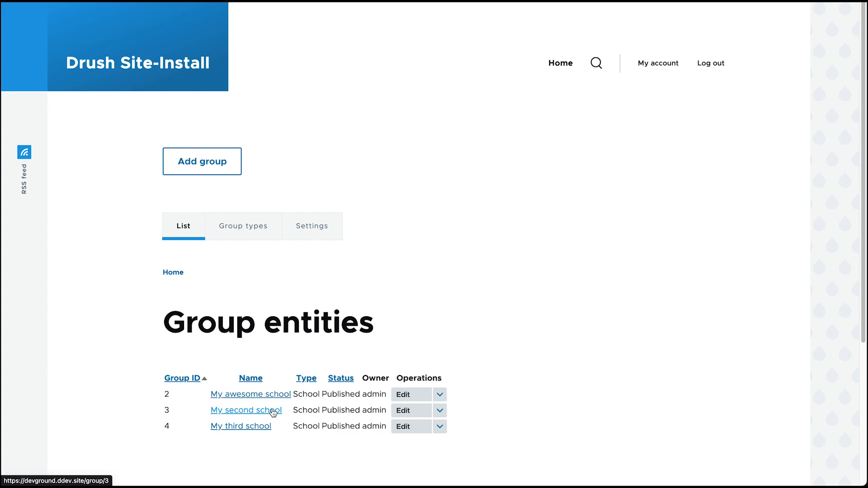
# Step: Remove the global School admin role from the School admin user account in the admin session and save the account
pyautogui.press('super+Tab')
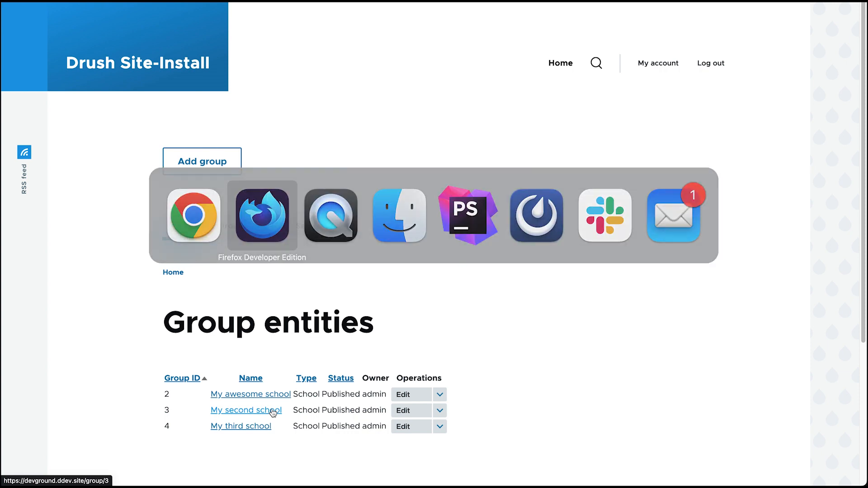
pyautogui.click(356, 30)
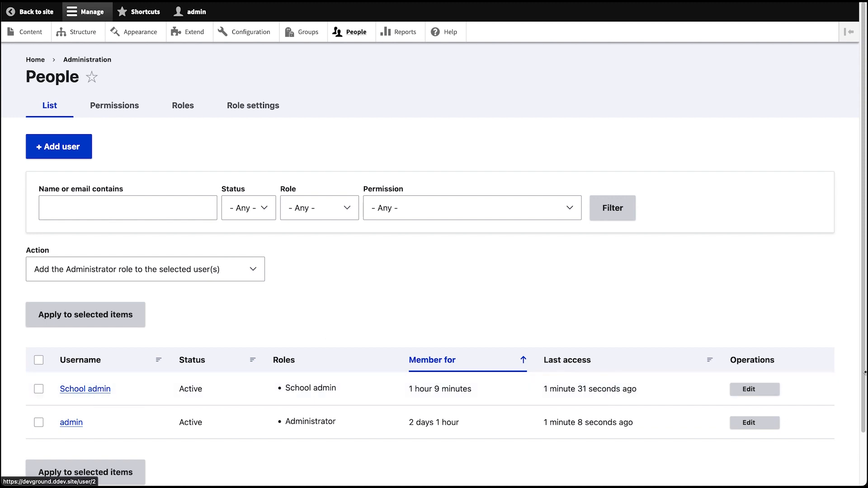
pyautogui.click(748, 389)
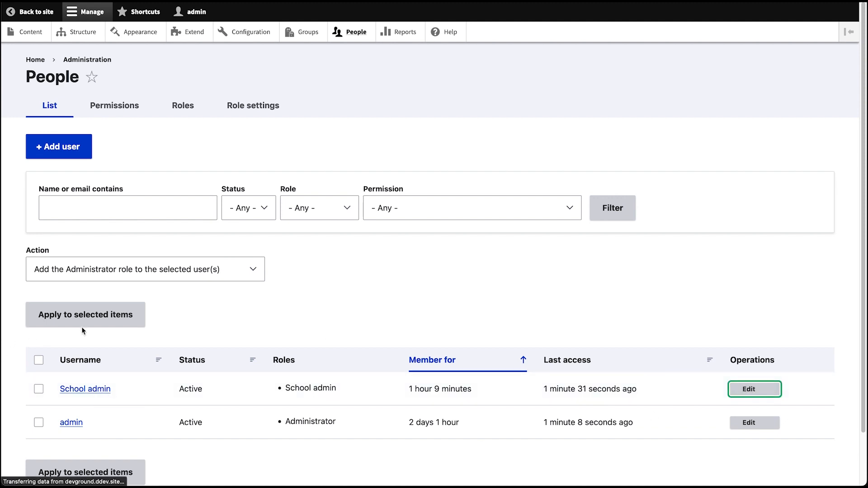
pyautogui.click(61, 459)
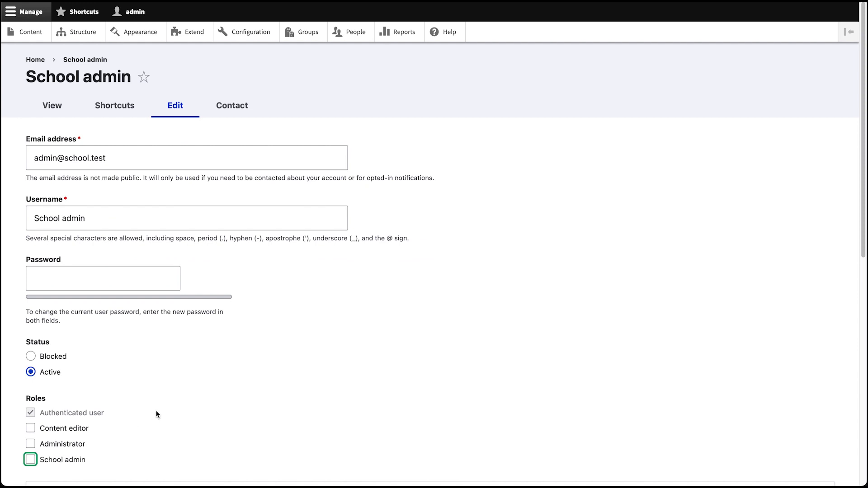
pyautogui.scroll(-5, 156, 411)
pyautogui.scroll(-3, 67, 429)
pyautogui.click(66, 427)
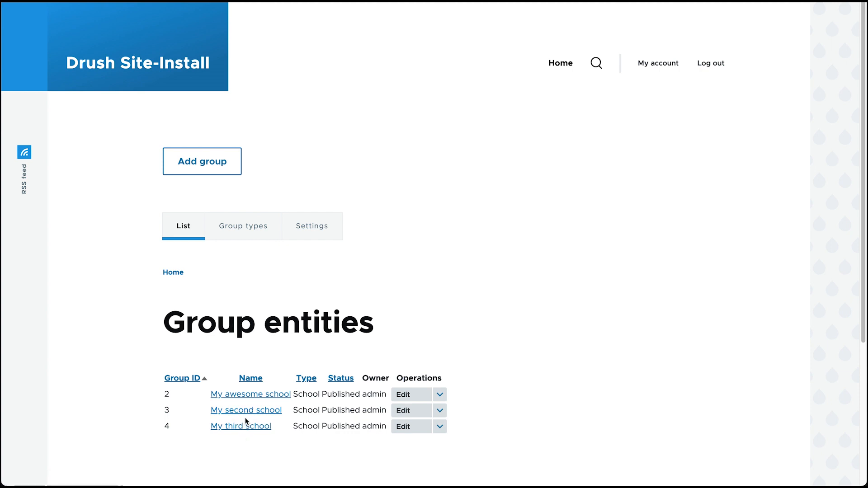
# Step: Grant the Authenticated user role the Access the Group overview page permission and save the site permissions
pyautogui.hotkey('ctrl', 'Tab')
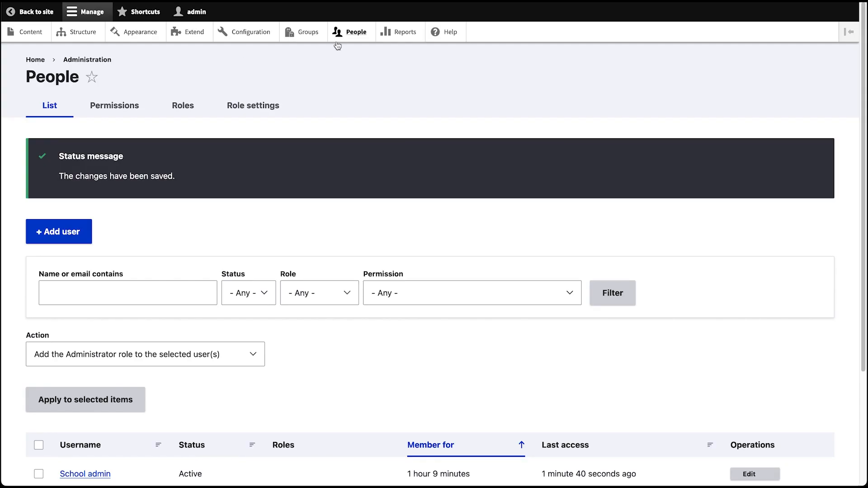
pyautogui.click(355, 34)
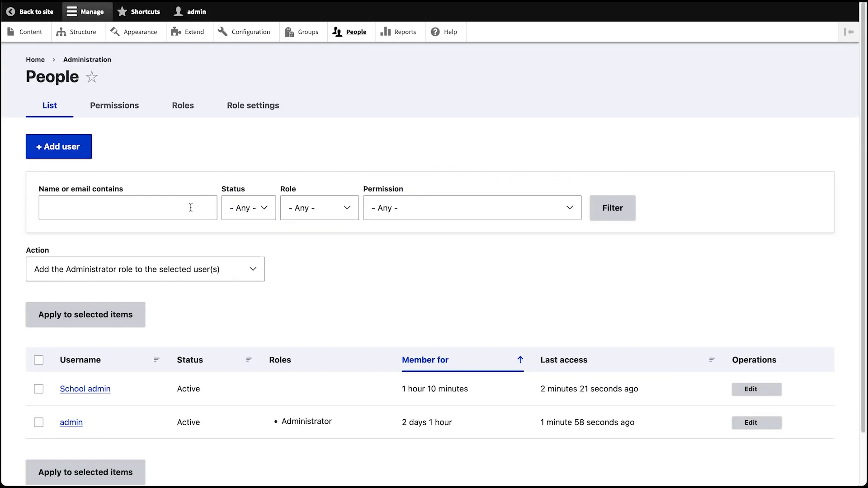
pyautogui.click(128, 101)
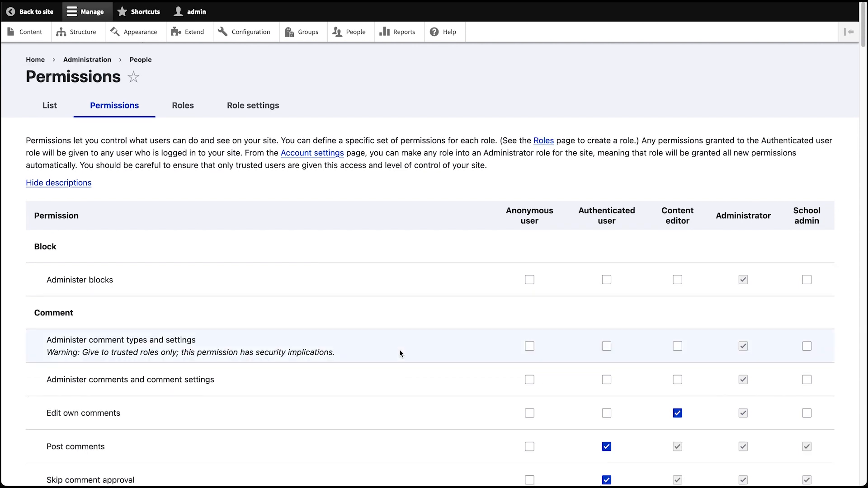
pyautogui.scroll(-12, 606, 285)
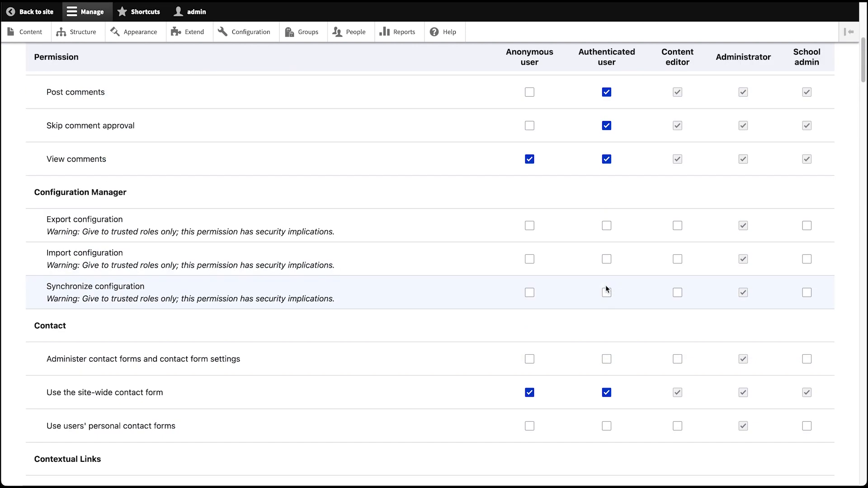
pyautogui.scroll(-15, 607, 287)
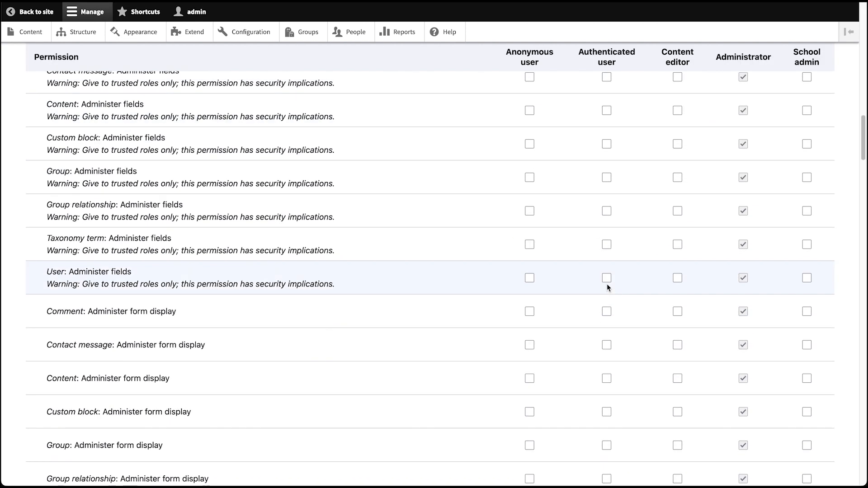
pyautogui.scroll(-12, 606, 287)
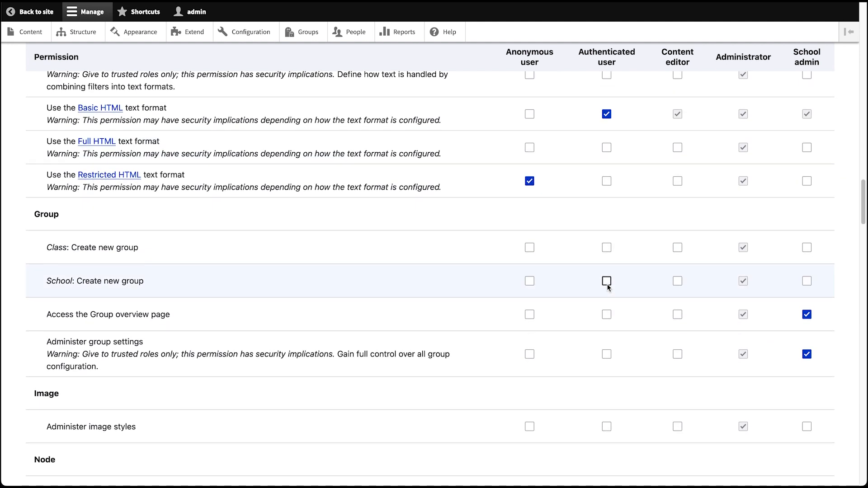
pyautogui.scroll(-5, 606, 288)
pyautogui.scroll(8, 606, 286)
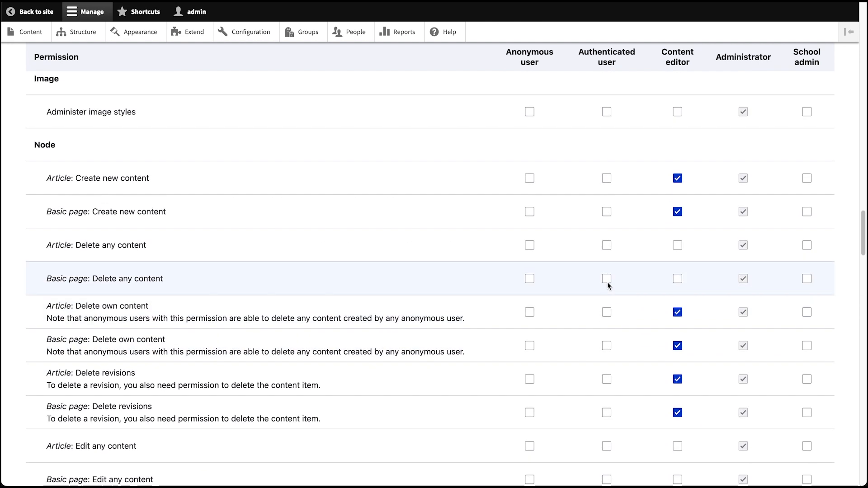
pyautogui.click(606, 224)
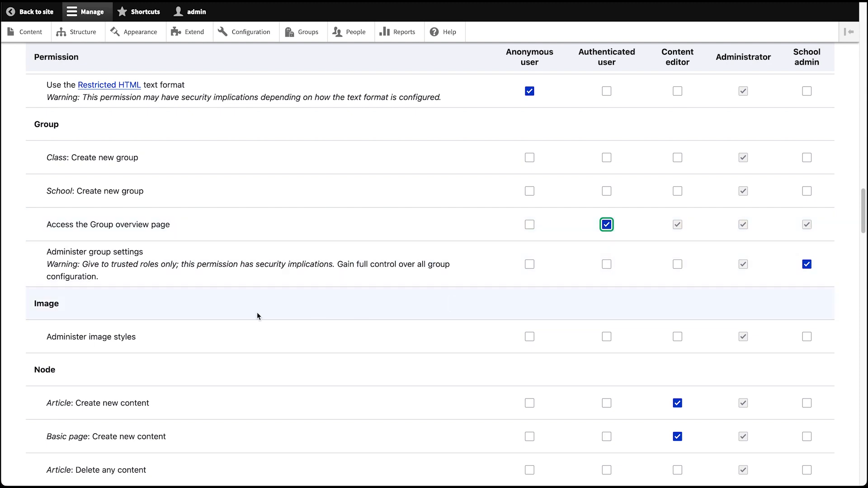
pyautogui.scroll(10, 239, 305)
pyautogui.scroll(-20, 244, 304)
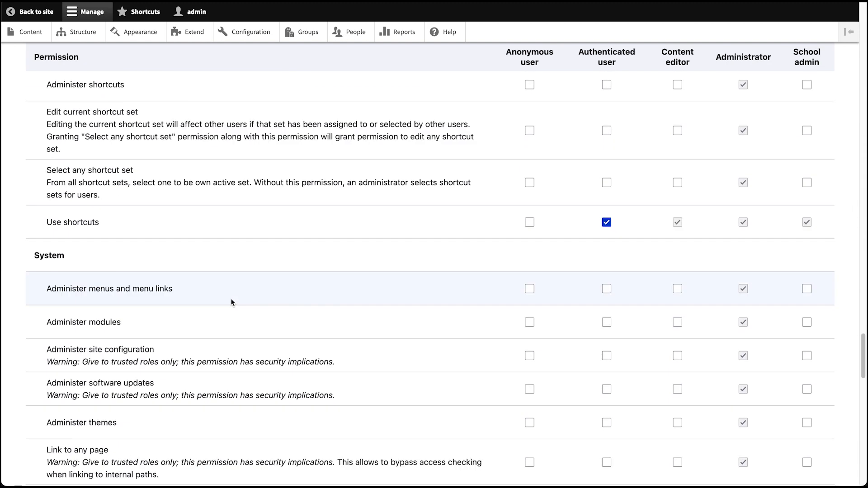
pyautogui.scroll(-10, 222, 311)
pyautogui.click(72, 416)
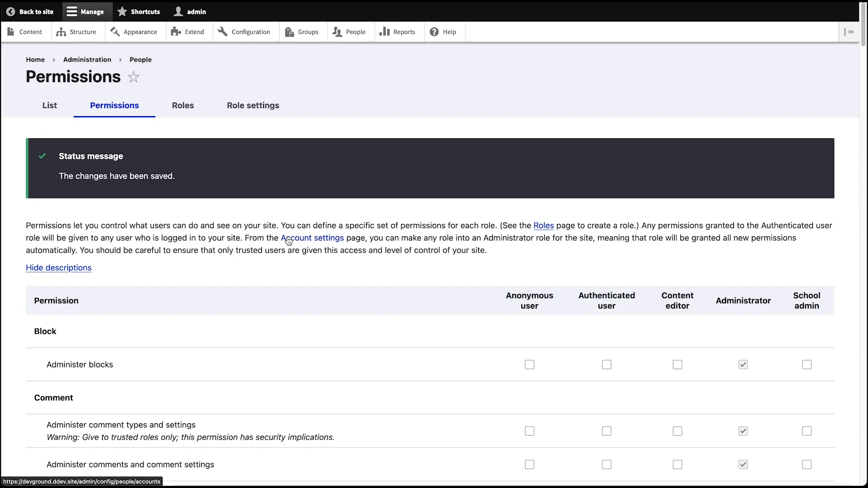
# Step: Grant the Authenticated user role the Administer group settings permission and save the site permissions
pyautogui.scroll(-10, 493, 283)
pyautogui.scroll(-20, 497, 282)
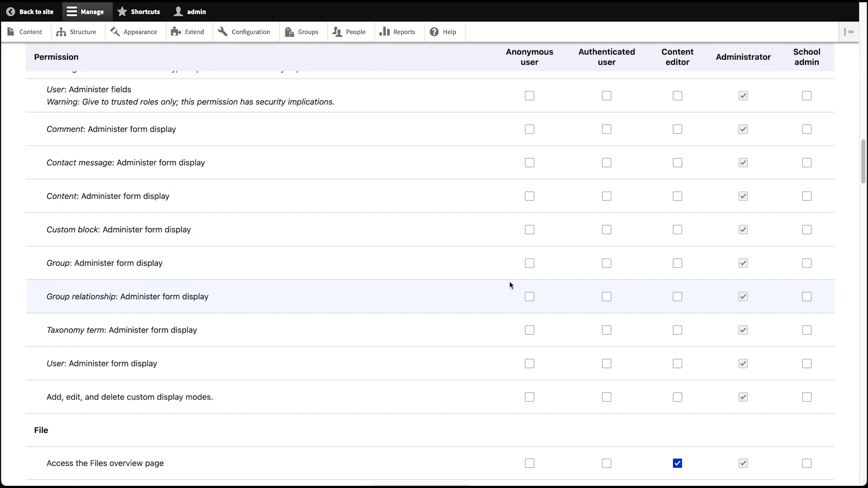
pyautogui.scroll(-4, 521, 284)
pyautogui.click(604, 159)
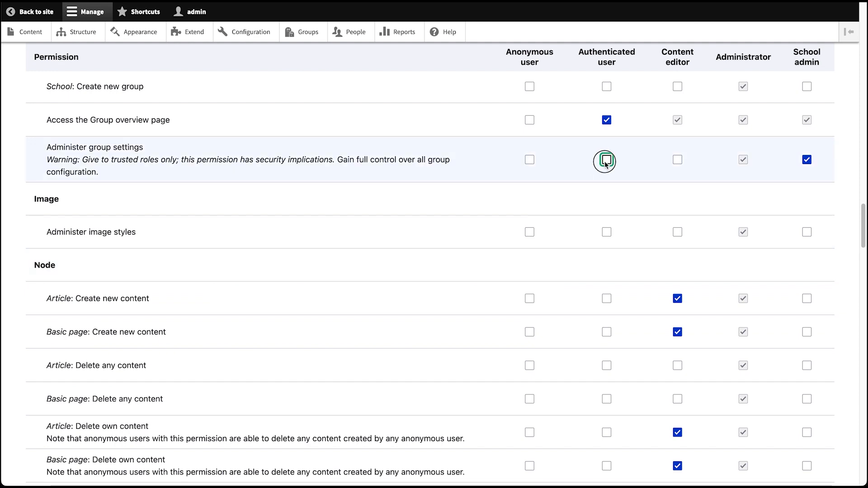
pyautogui.scroll(-10, 212, 326)
pyautogui.scroll(-20, 208, 370)
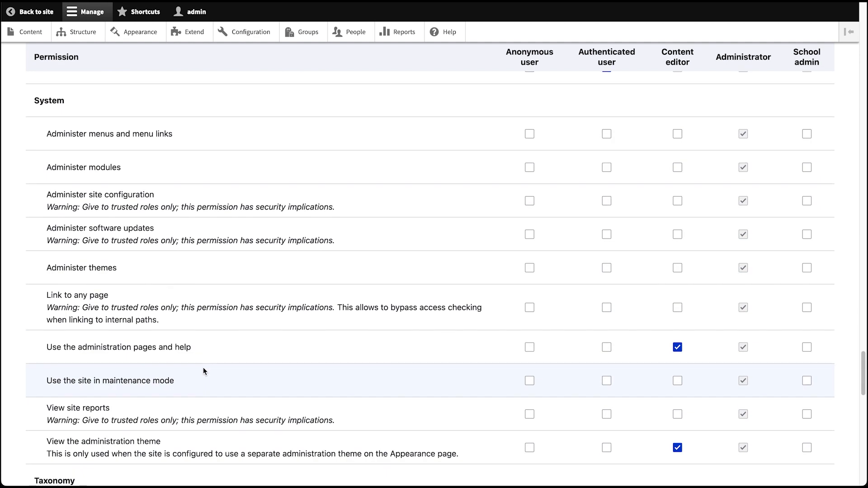
pyautogui.click(70, 422)
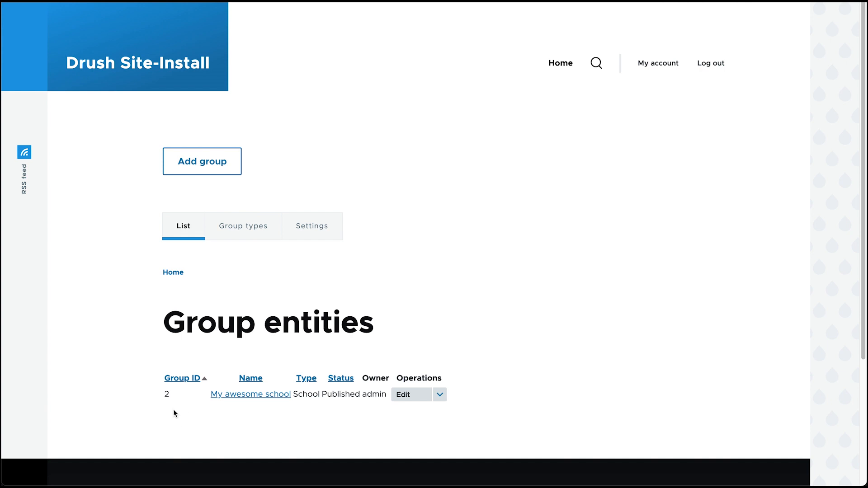
# Step: Open the members list of the My awesome school group and check the group roles assigned to each member
pyautogui.click(441, 396)
pyautogui.click(412, 407)
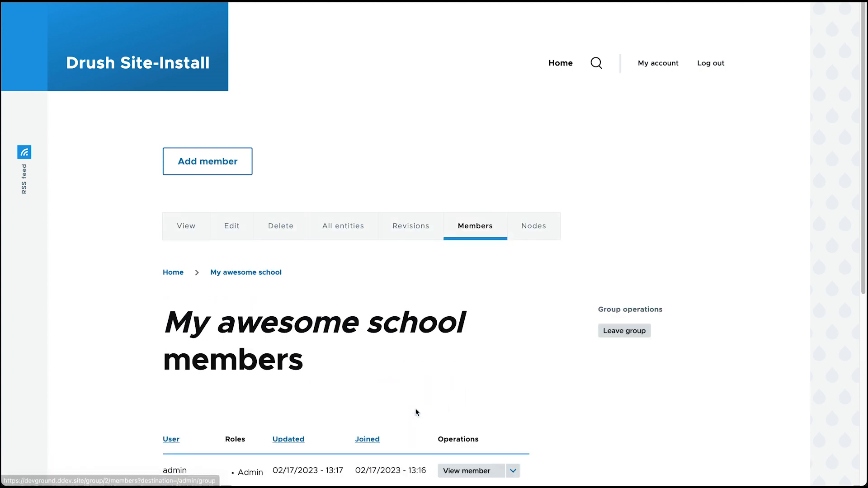
pyautogui.scroll(-7, 333, 370)
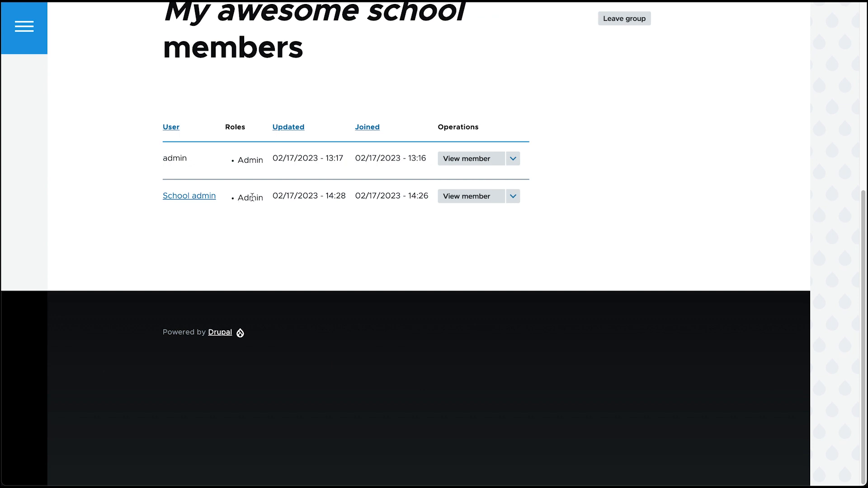
pyautogui.scroll(7, 252, 197)
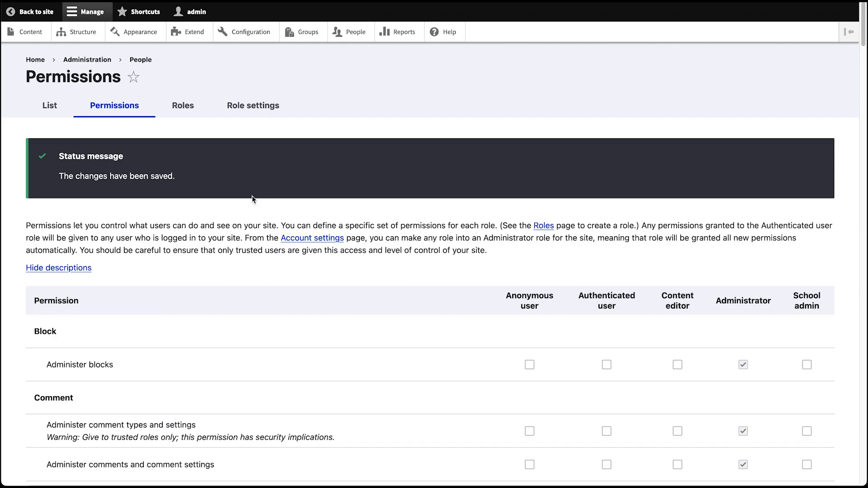
# Step: Review the site's global roles in the admin session, and the group roles of the School group type
pyautogui.click(186, 106)
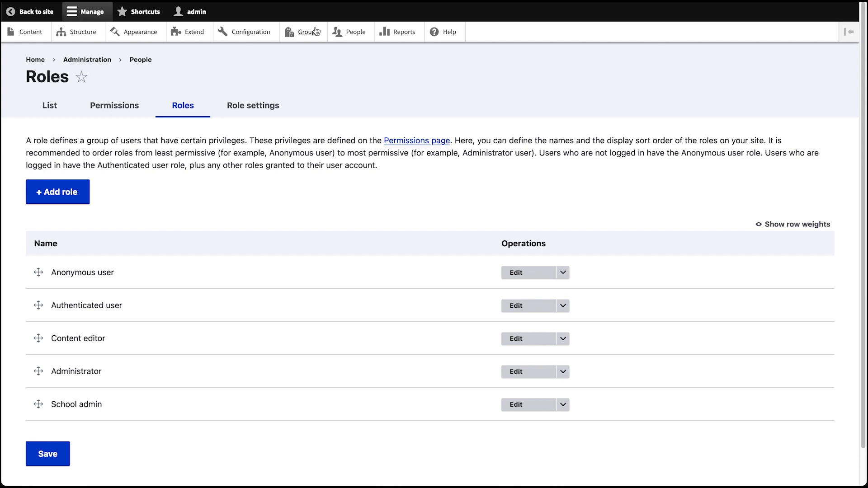
pyautogui.click(301, 32)
pyautogui.click(35, 60)
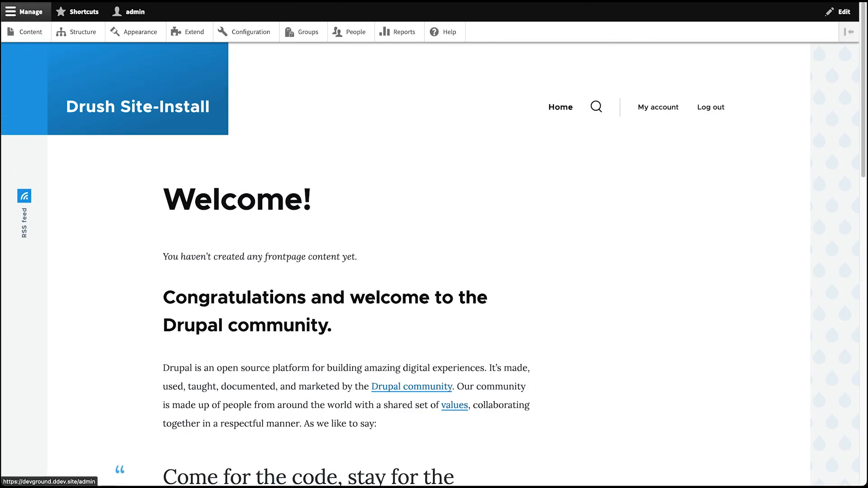
pyautogui.hotkey('alt', 'Left')
pyautogui.click(108, 120)
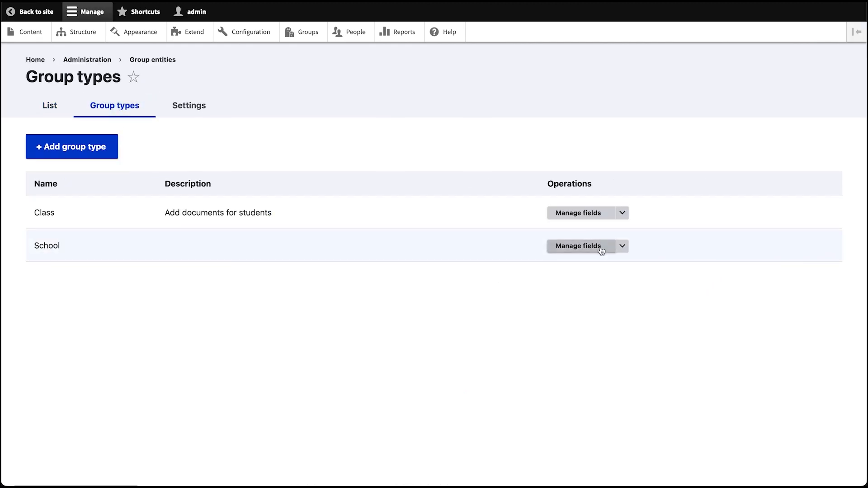
pyautogui.click(622, 246)
pyautogui.click(582, 313)
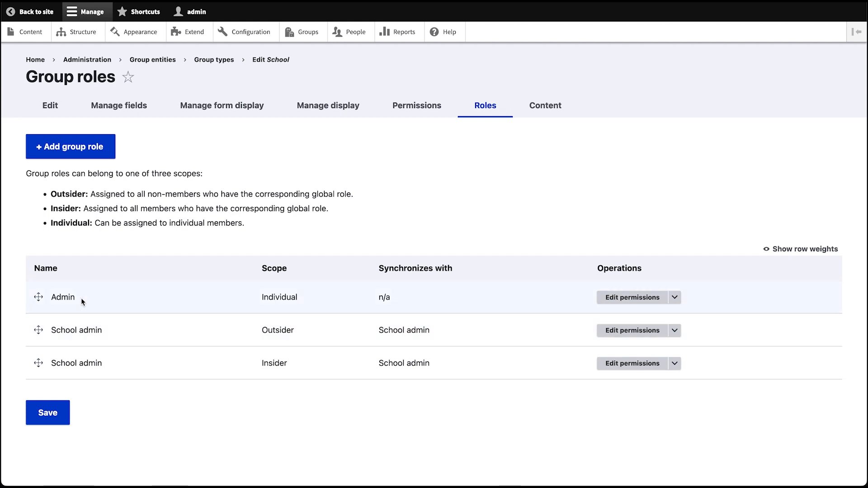
# Step: Examine the School group type's permissions and the legend for unavailable and automatically available permissions
pyautogui.click(407, 115)
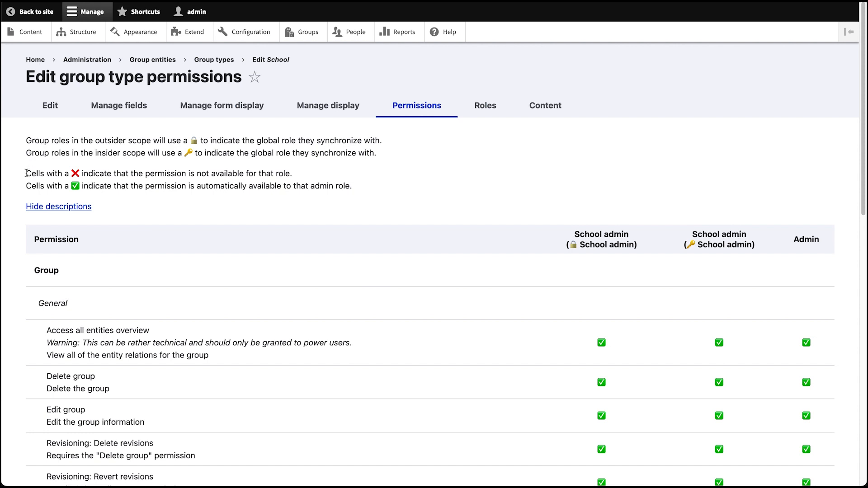
pyautogui.moveTo(25, 173); pyautogui.dragTo(352, 191)
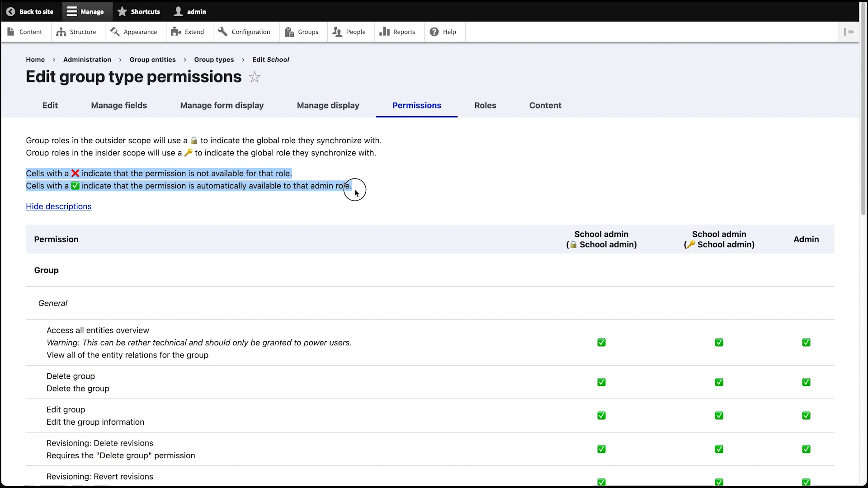
pyautogui.click(136, 189)
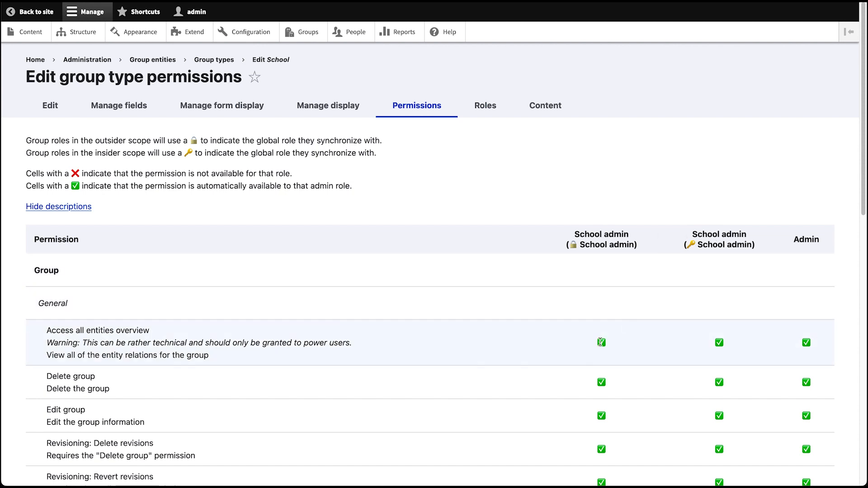
# Step: Turn off the Admin role option for the outsider-scope School admin group role and save it
pyautogui.click(478, 108)
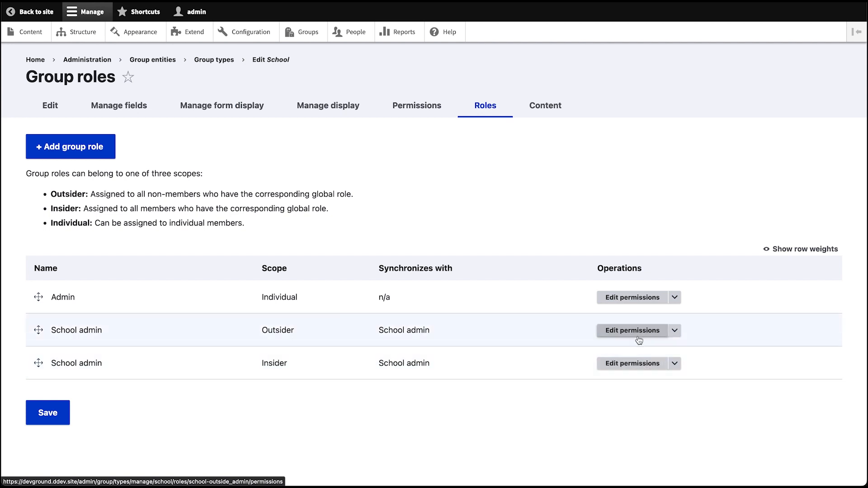
pyautogui.click(673, 331)
pyautogui.click(655, 344)
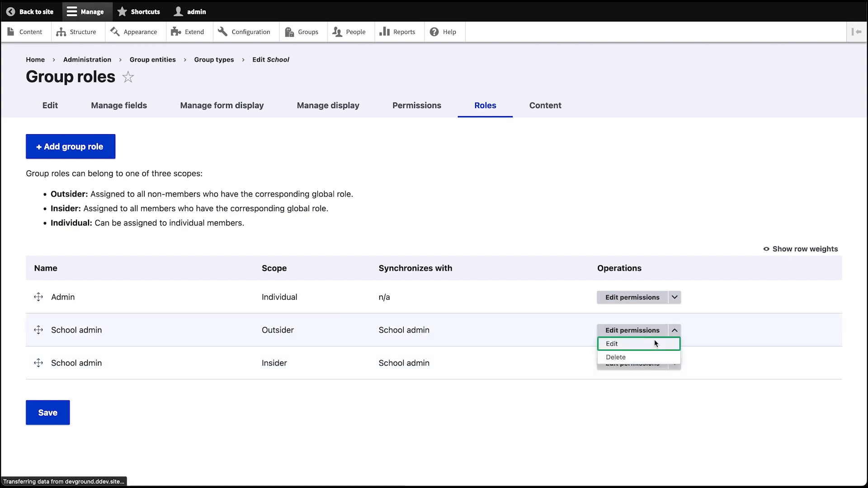
pyautogui.click(31, 321)
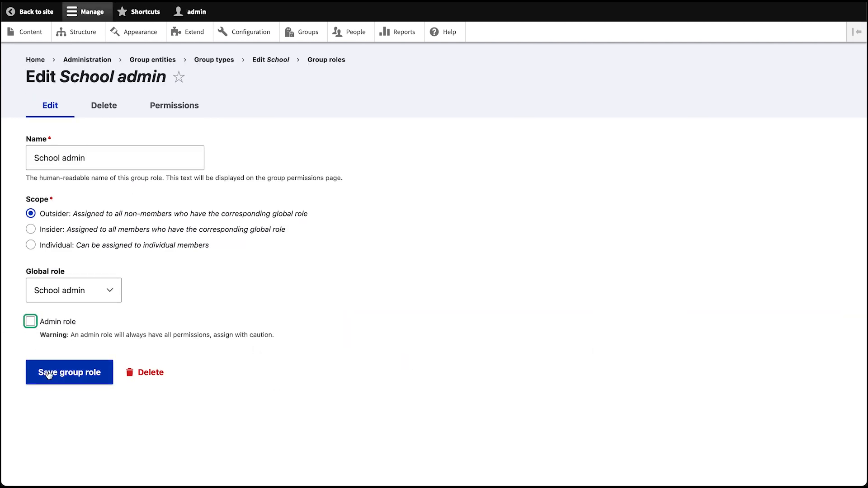
pyautogui.click(50, 376)
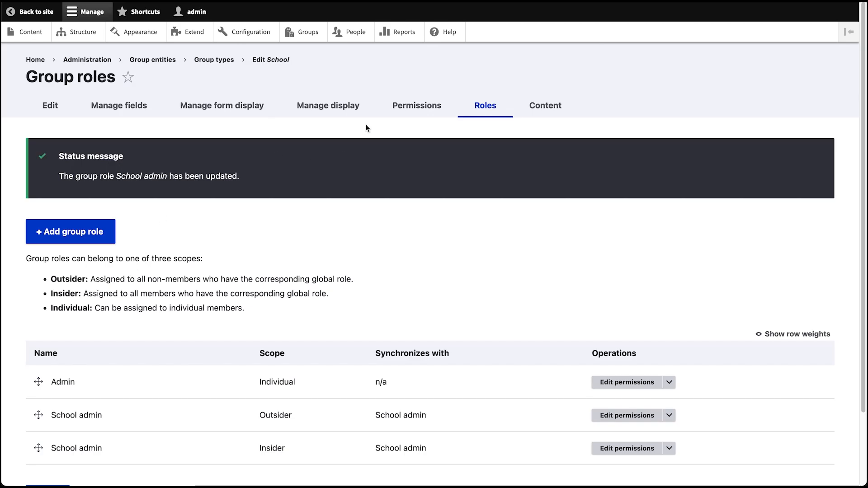
# Step: Compare the School group type's permissions, especially the Group membership ones, across the outsider, insider and individual roles
pyautogui.click(416, 106)
pyautogui.scroll(-1, 581, 307)
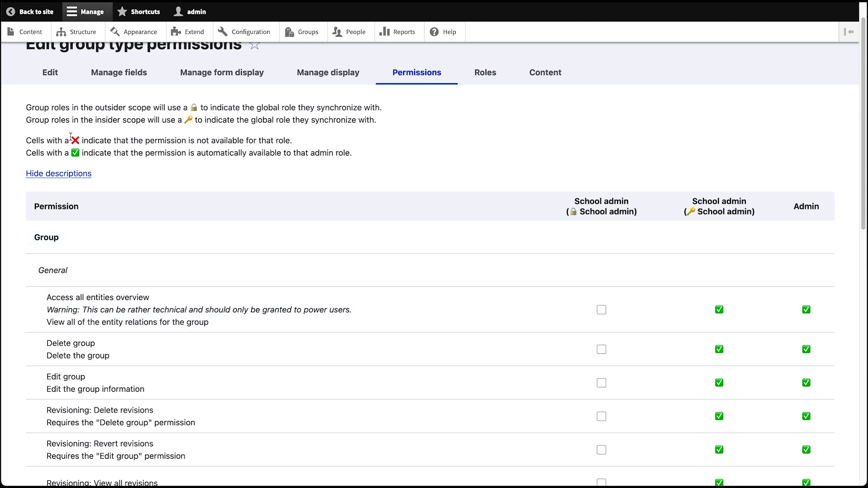
pyautogui.moveTo(40, 140); pyautogui.dragTo(300, 142)
pyautogui.click(305, 143)
pyautogui.scroll(-9, 616, 299)
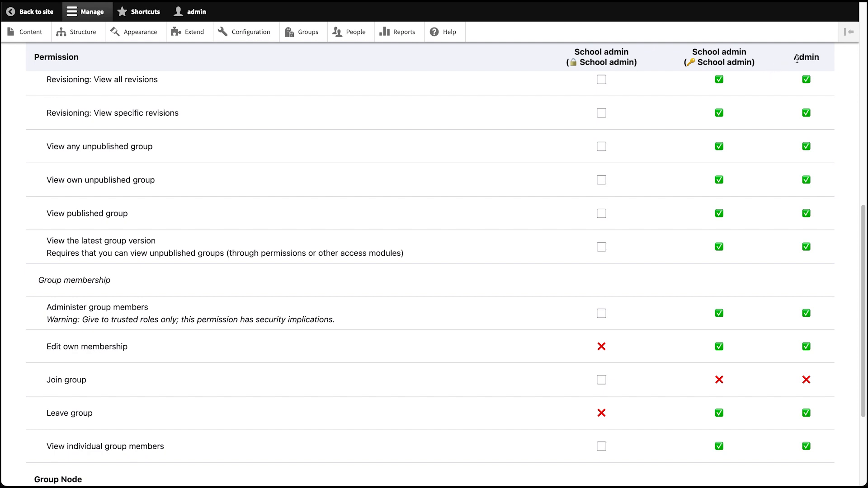
pyautogui.moveTo(689, 62); pyautogui.dragTo(721, 59)
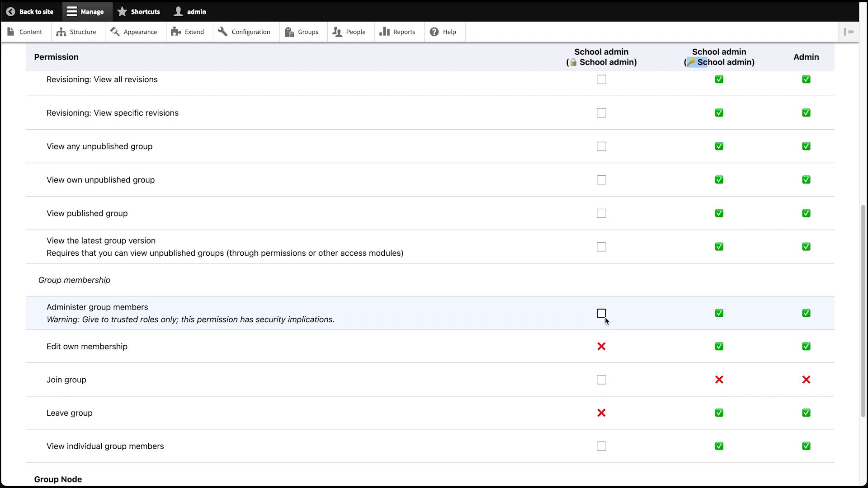
pyautogui.scroll(1, 505, 245)
pyautogui.scroll(10, 505, 244)
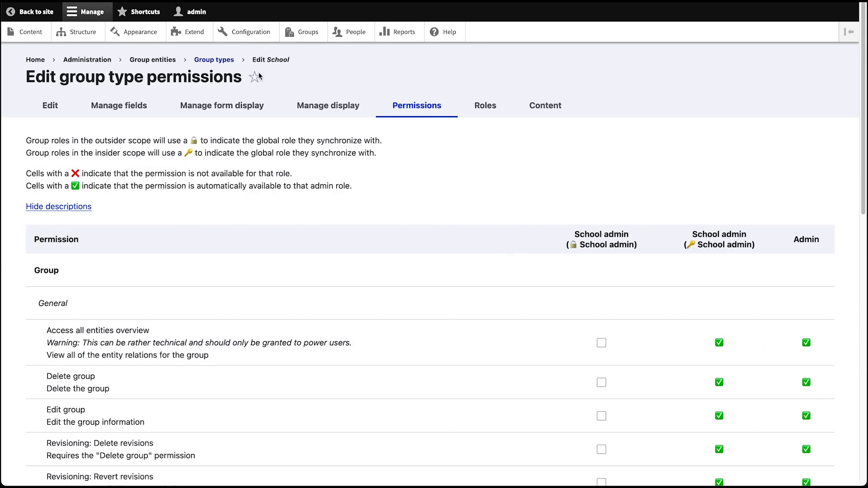
# Step: Add a global site role named Student and save it
pyautogui.click(356, 35)
pyautogui.click(174, 113)
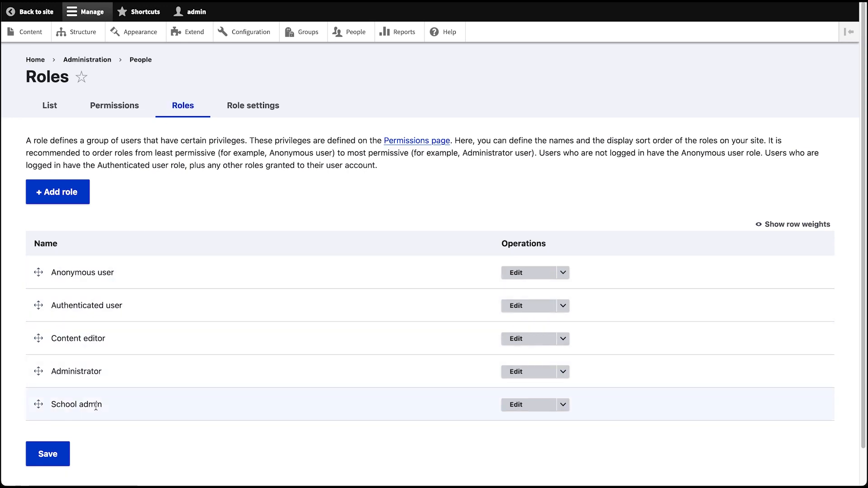
pyautogui.click(69, 193)
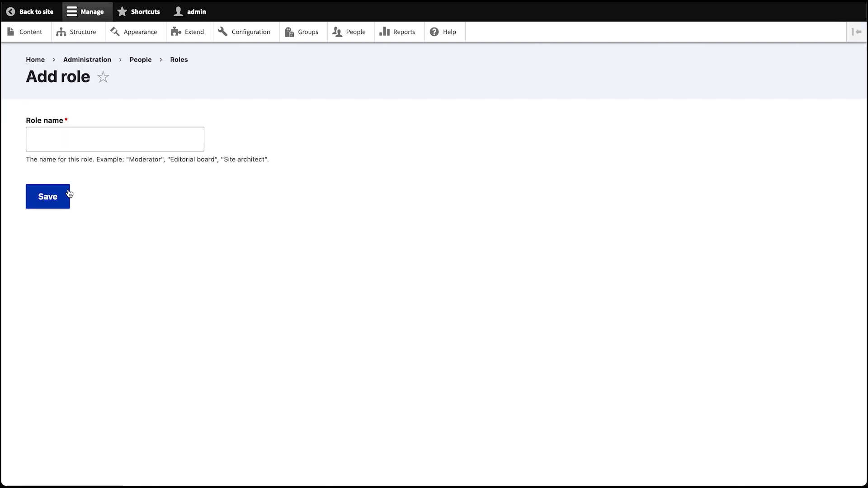
pyautogui.click(76, 143)
pyautogui.write('Student')
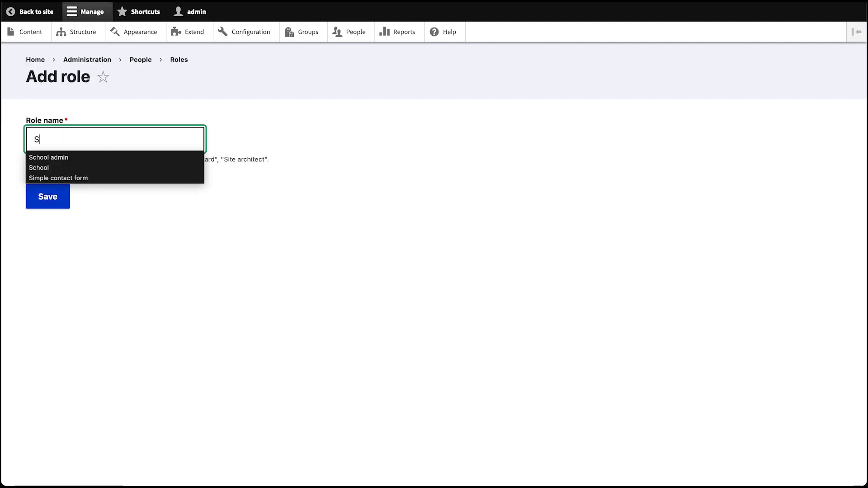
pyautogui.click(49, 198)
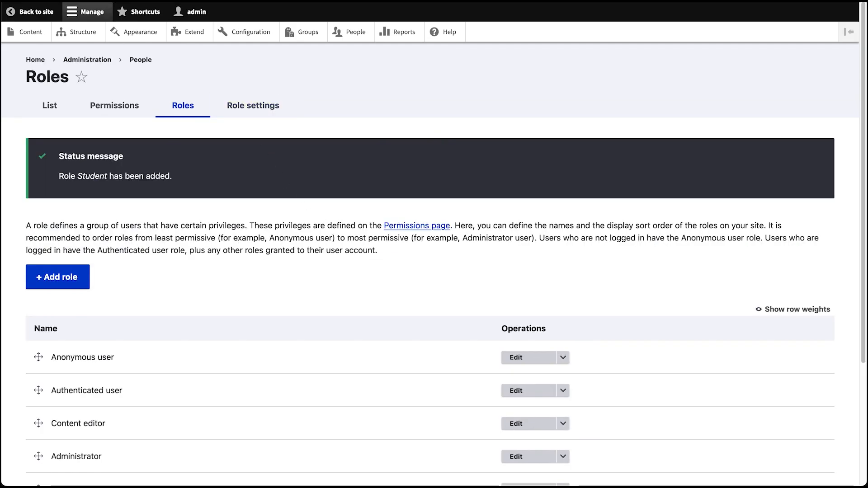
# Step: Add a Student group role to the School group type with Outsider scope and the Student global role, and save it
pyautogui.click(313, 32)
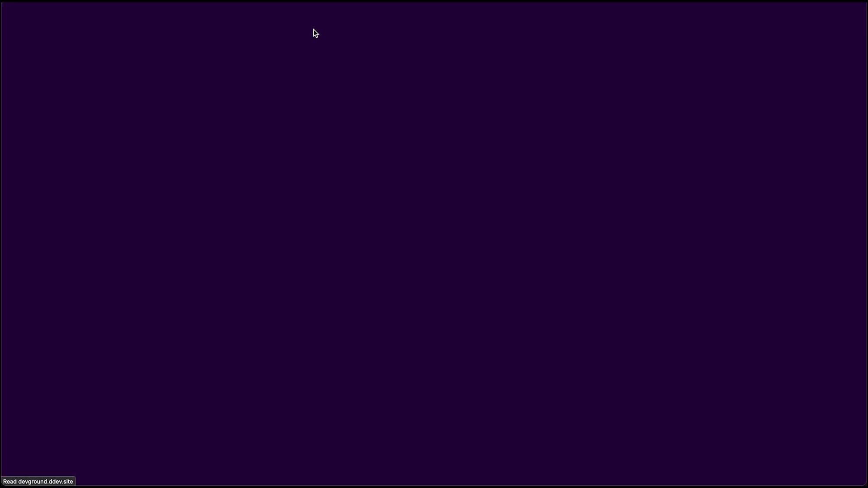
pyautogui.click(114, 105)
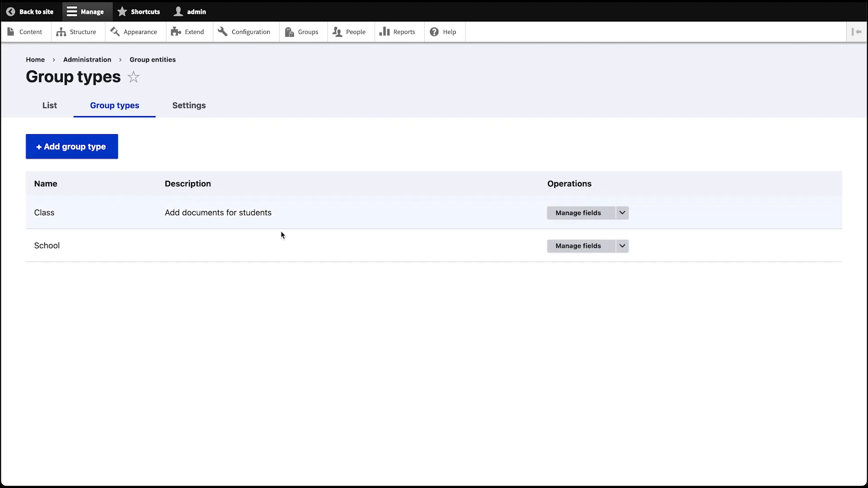
pyautogui.click(621, 246)
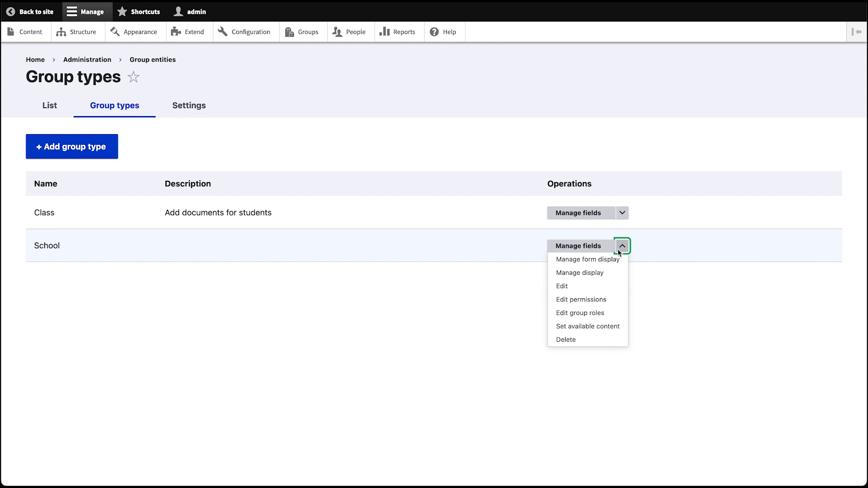
pyautogui.click(580, 311)
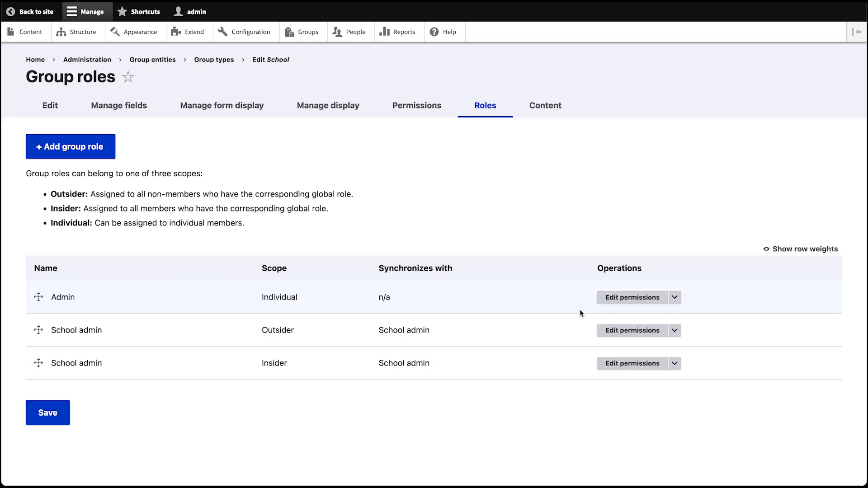
pyautogui.click(49, 145)
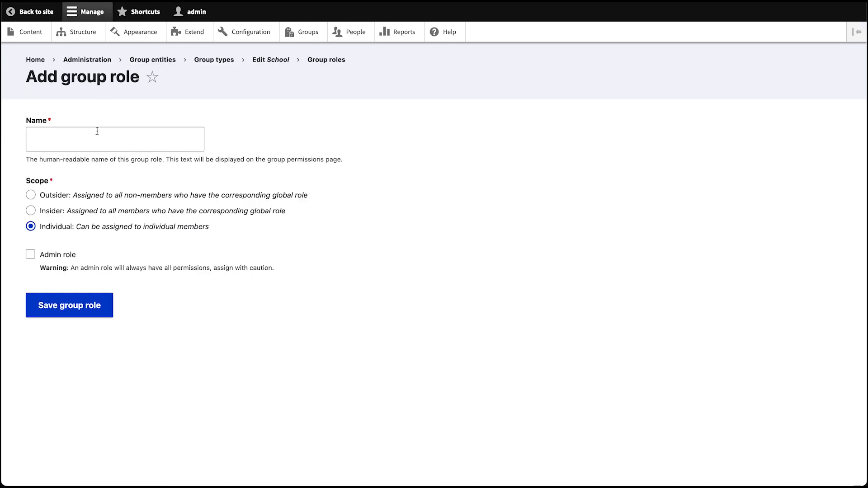
pyautogui.click(94, 142)
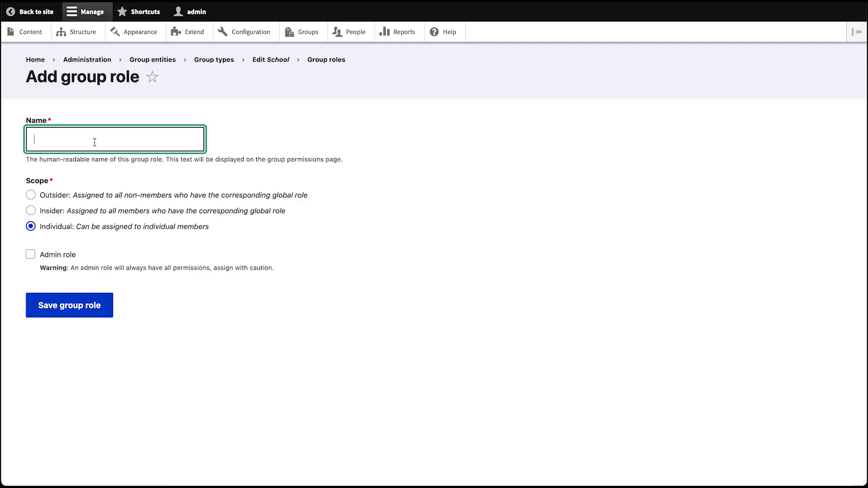
pyautogui.write('Student')
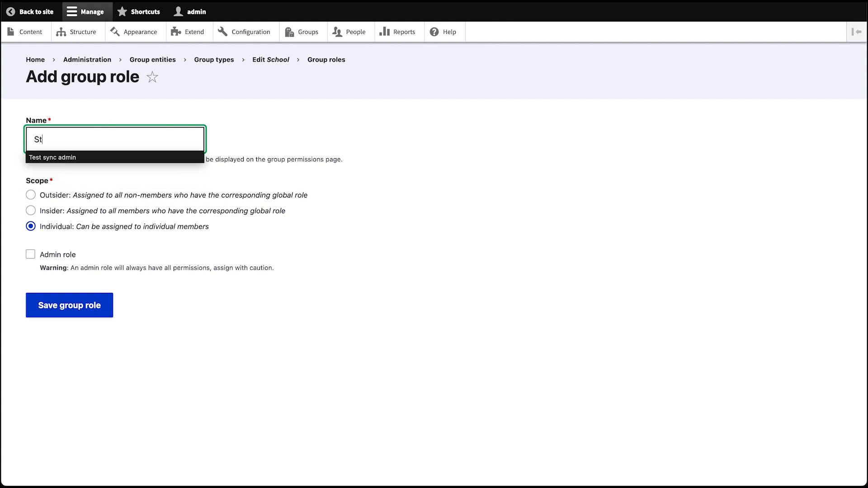
pyautogui.click(95, 197)
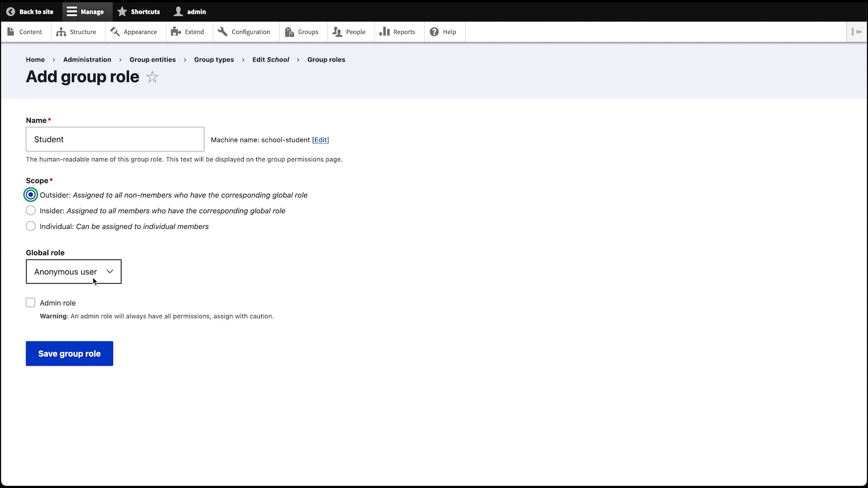
pyautogui.click(82, 272)
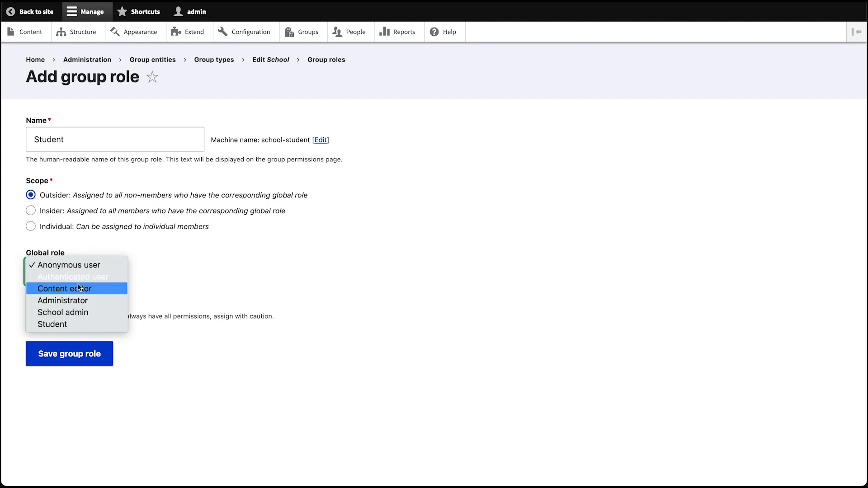
pyautogui.click(70, 324)
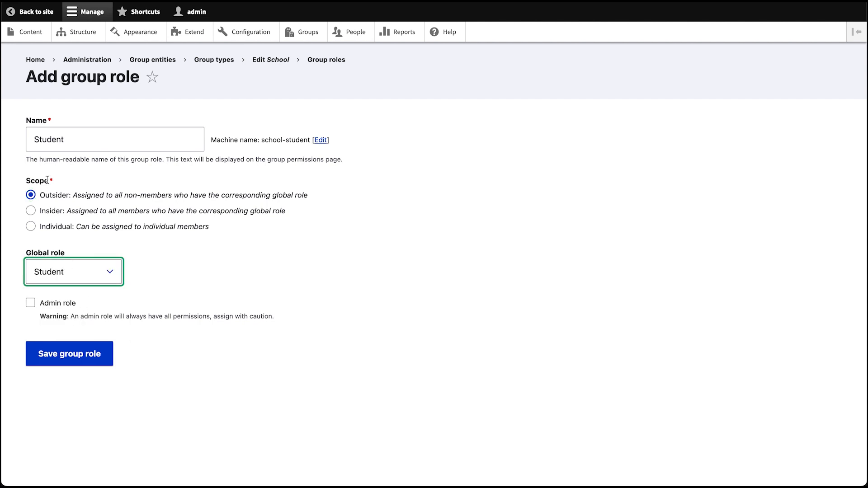
pyautogui.click(83, 358)
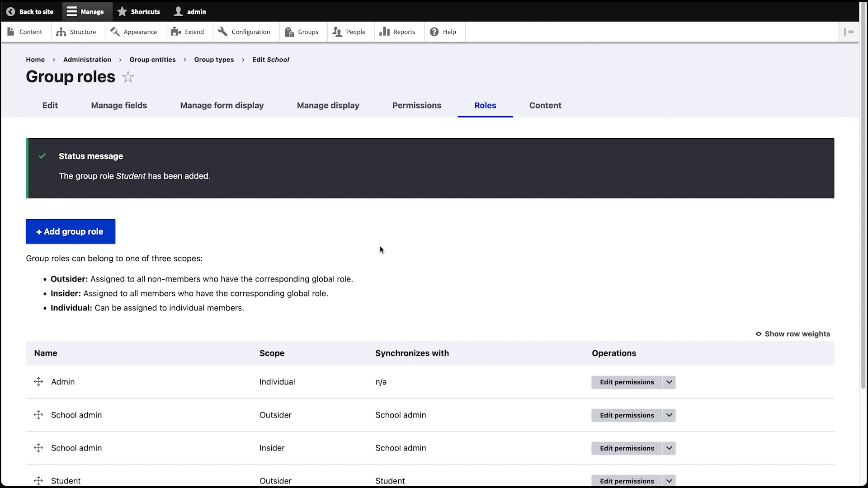
# Step: Grant the outsider-scope Student group role the View published group and Join group permissions and save them
pyautogui.scroll(-3, 452, 294)
pyautogui.click(607, 384)
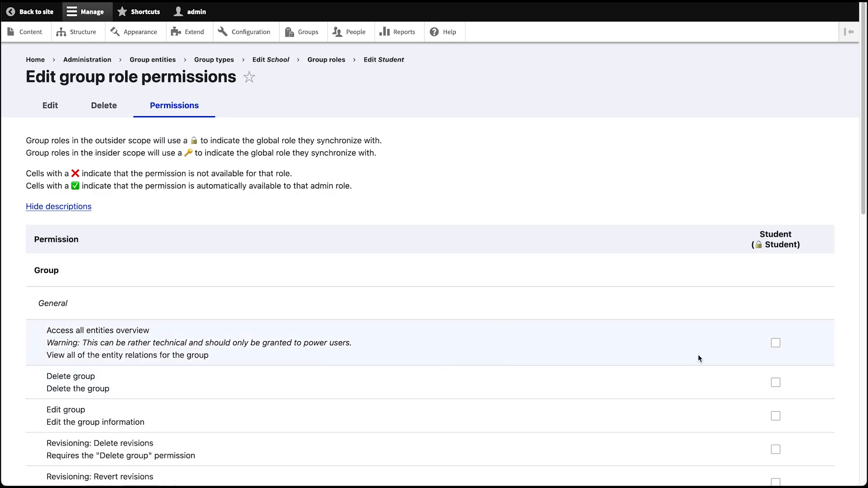
pyautogui.scroll(-5, 603, 330)
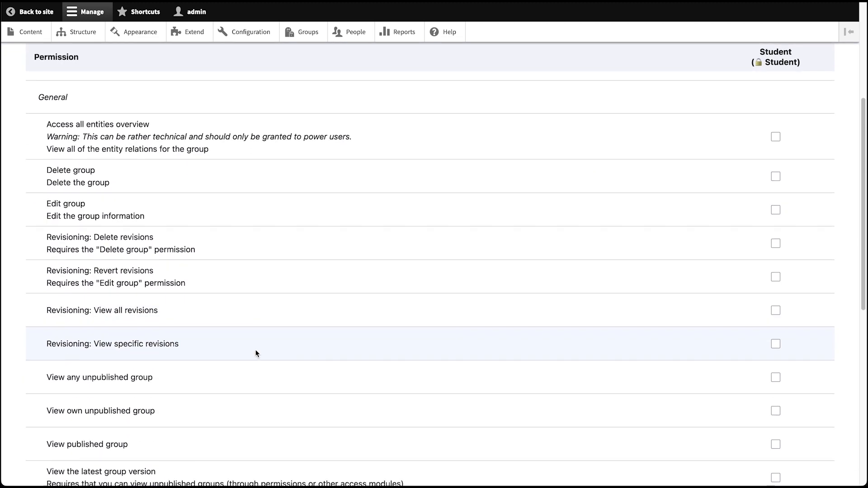
pyautogui.scroll(-3, 255, 353)
pyautogui.click(776, 305)
pyautogui.scroll(-2, 726, 339)
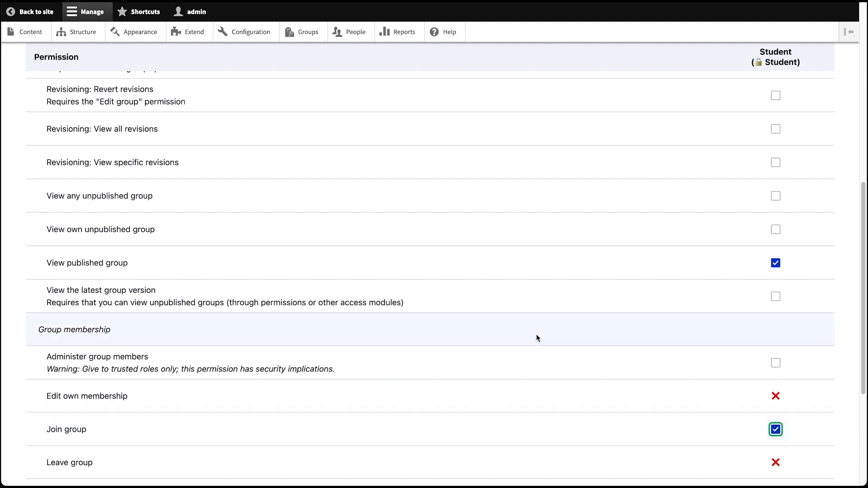
pyautogui.scroll(-3, 536, 332)
pyautogui.scroll(-2, 430, 305)
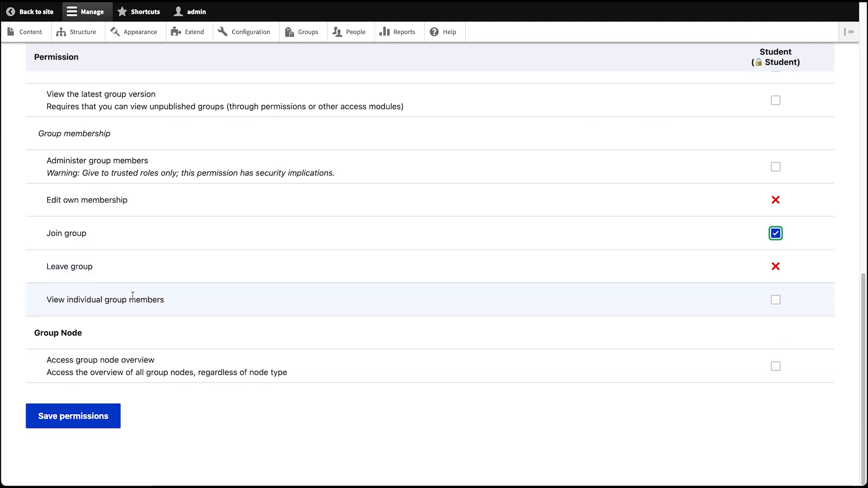
pyautogui.click(74, 417)
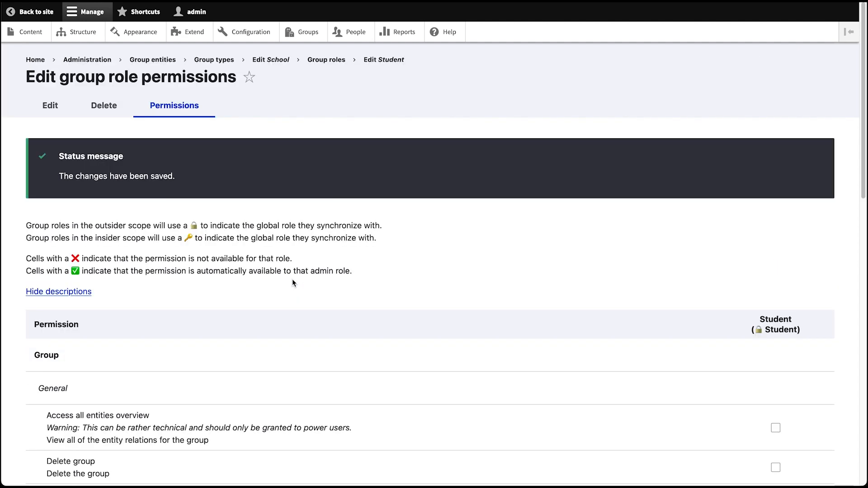
# Step: Add a School member group role to the School group type with Insider scope and the Authenticated user global role, and save it
pyautogui.click(327, 61)
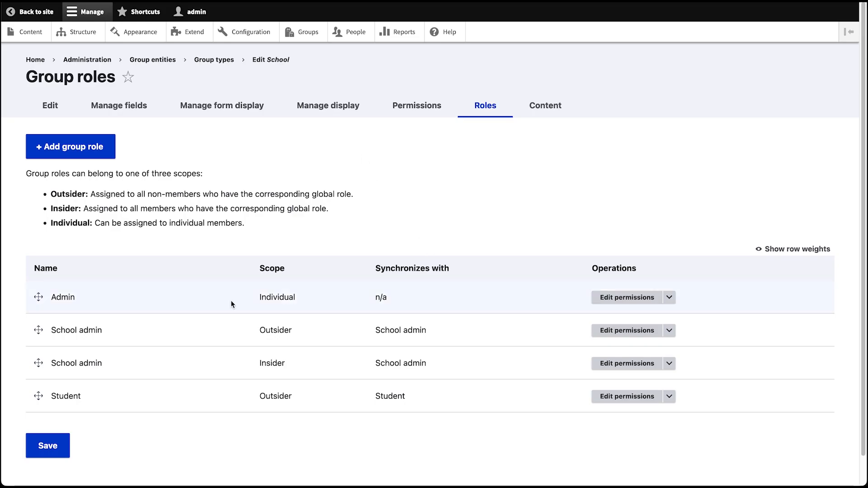
pyautogui.click(57, 158)
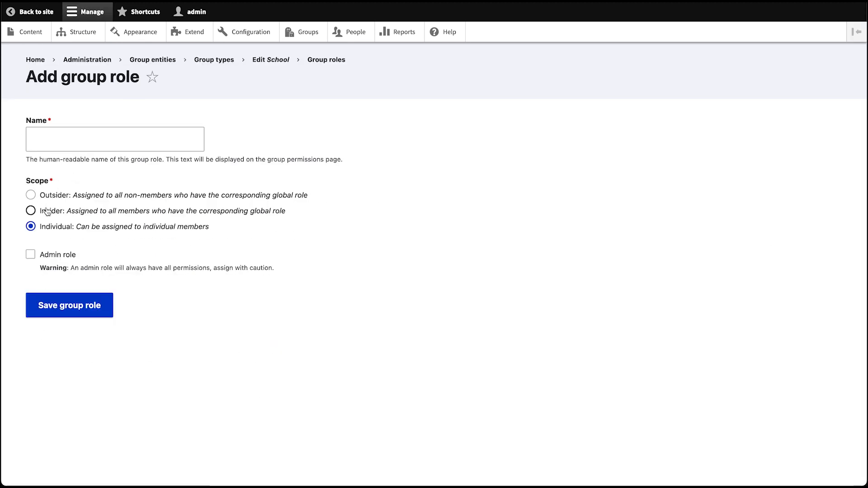
pyautogui.click(47, 212)
pyautogui.click(63, 149)
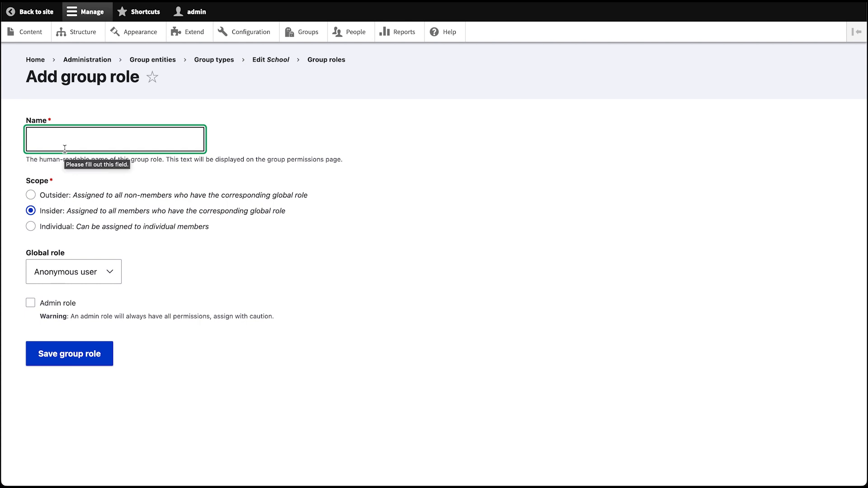
pyautogui.write('School ')
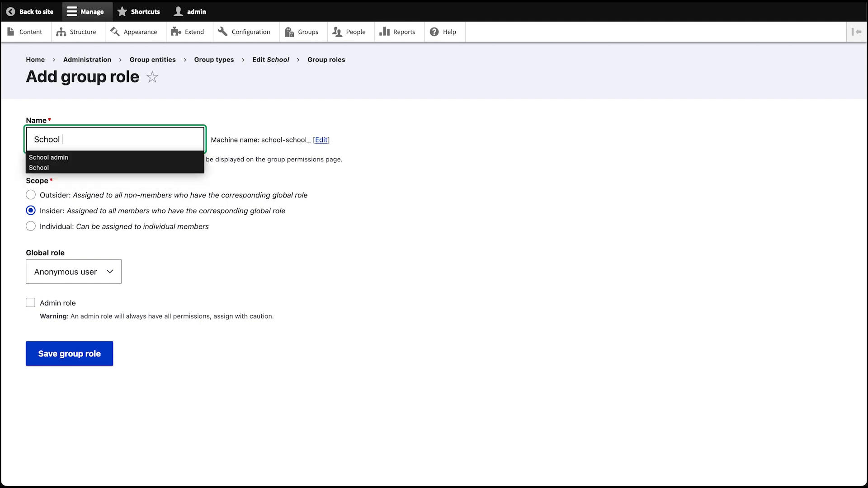
pyautogui.write('member')
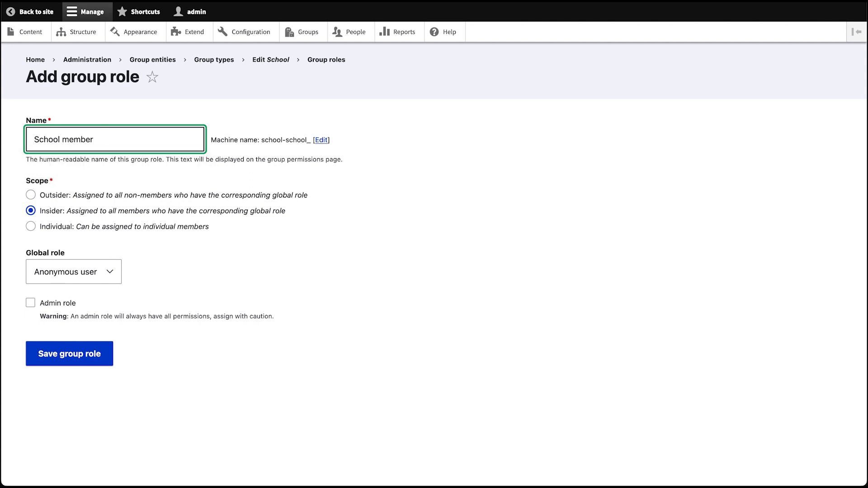
pyautogui.click(368, 199)
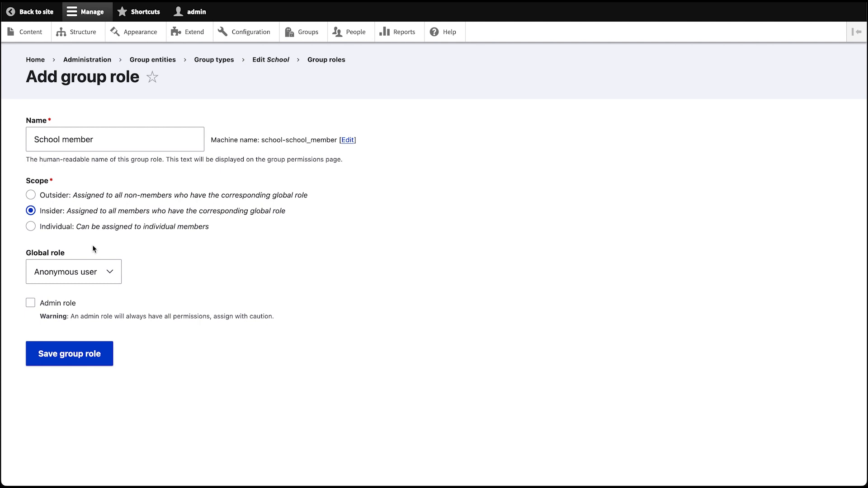
pyautogui.click(78, 269)
pyautogui.click(80, 277)
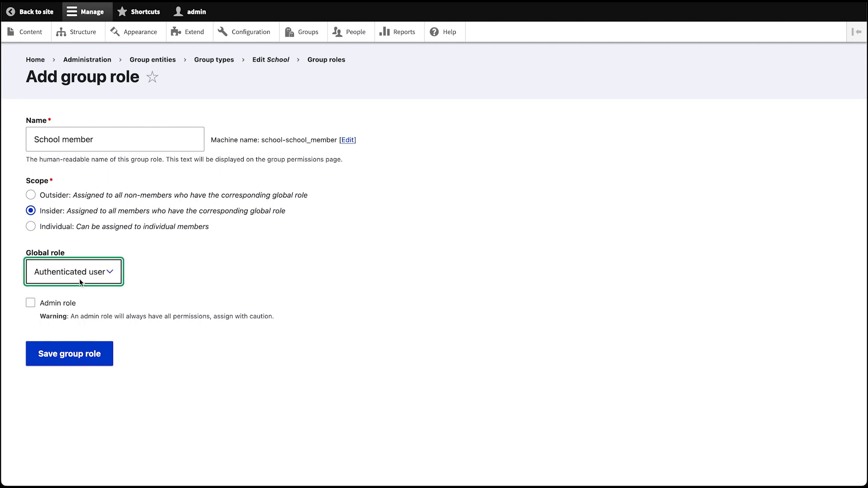
pyautogui.click(143, 254)
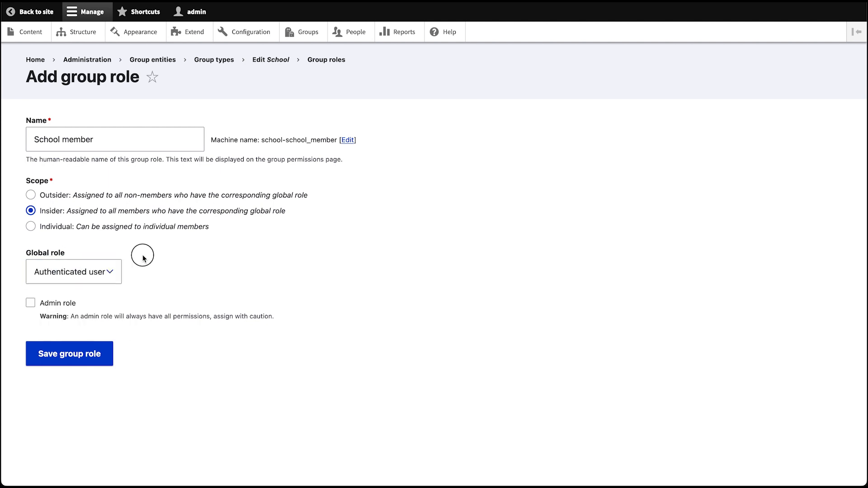
pyautogui.click(71, 355)
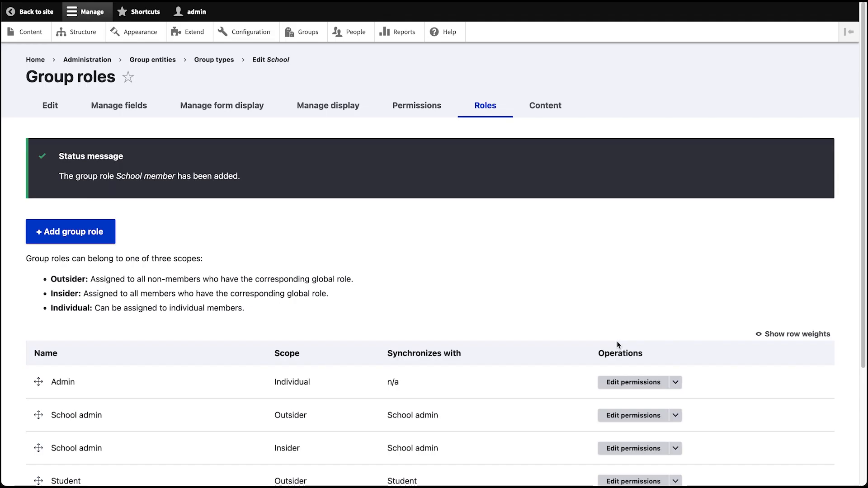
# Step: Grant School member the View published group, Edit own membership and Leave group permissions in the School group type's permissions and save
pyautogui.scroll(-2, 587, 343)
pyautogui.scroll(1, 368, 186)
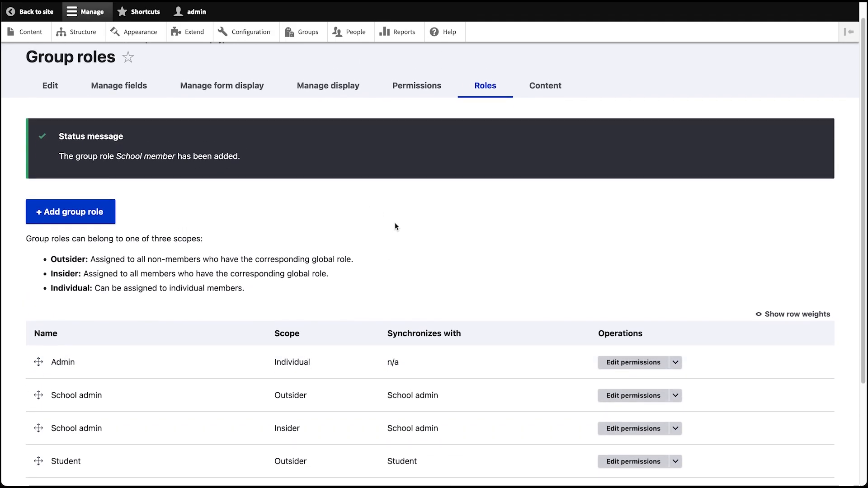
pyautogui.click(414, 81)
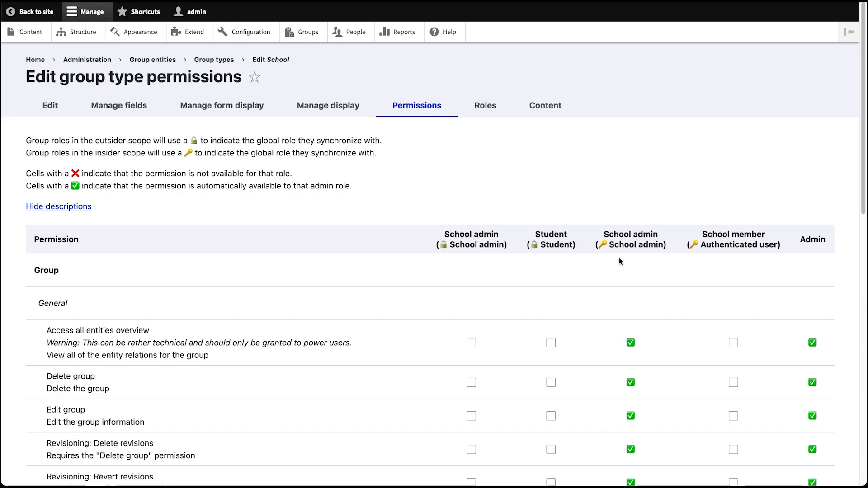
pyautogui.scroll(-2, 637, 272)
pyautogui.scroll(-2, 637, 274)
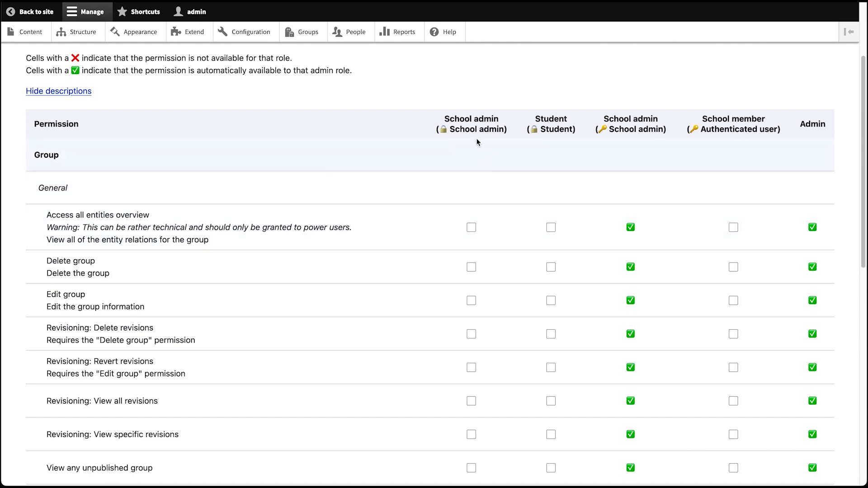
pyautogui.scroll(-8, 735, 190)
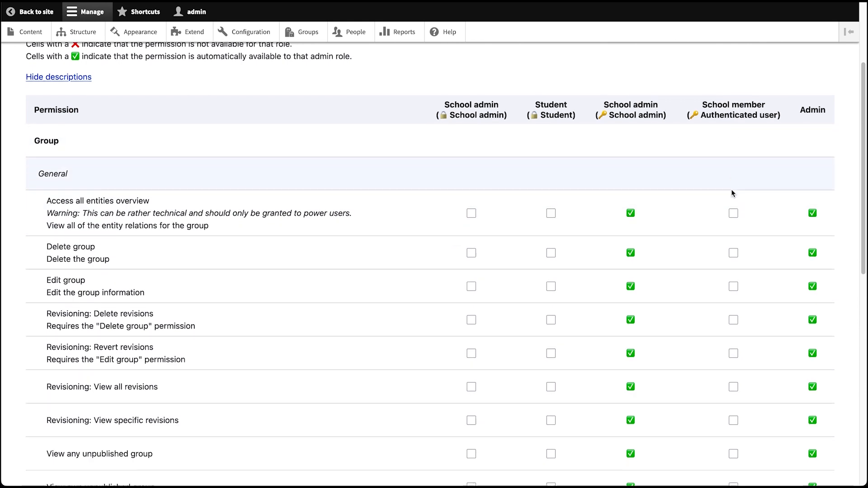
pyautogui.click(733, 320)
pyautogui.scroll(-2, 722, 339)
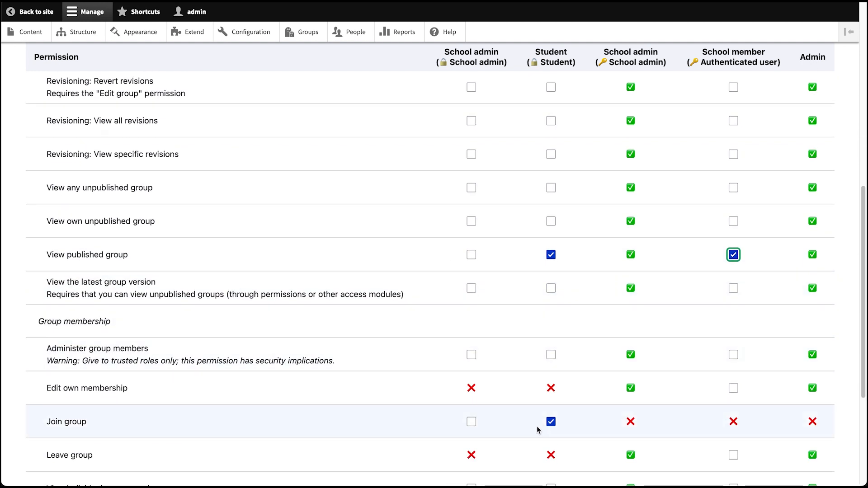
pyautogui.click(732, 389)
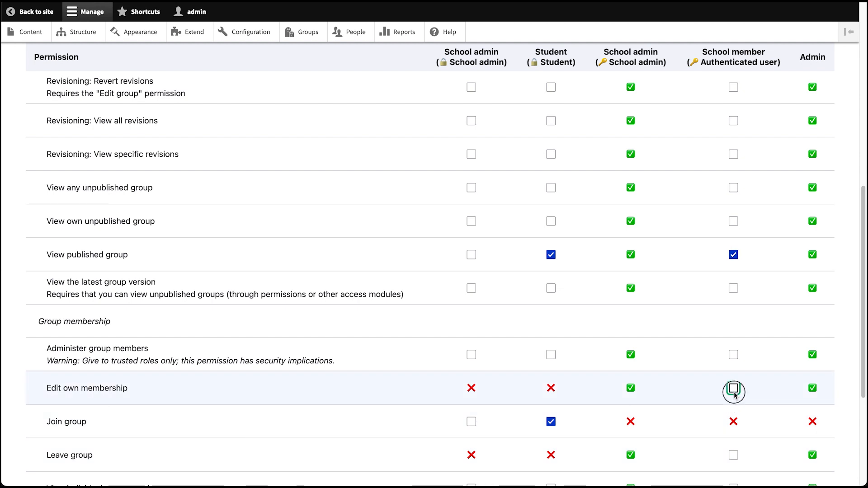
pyautogui.scroll(-2, 727, 395)
pyautogui.click(732, 398)
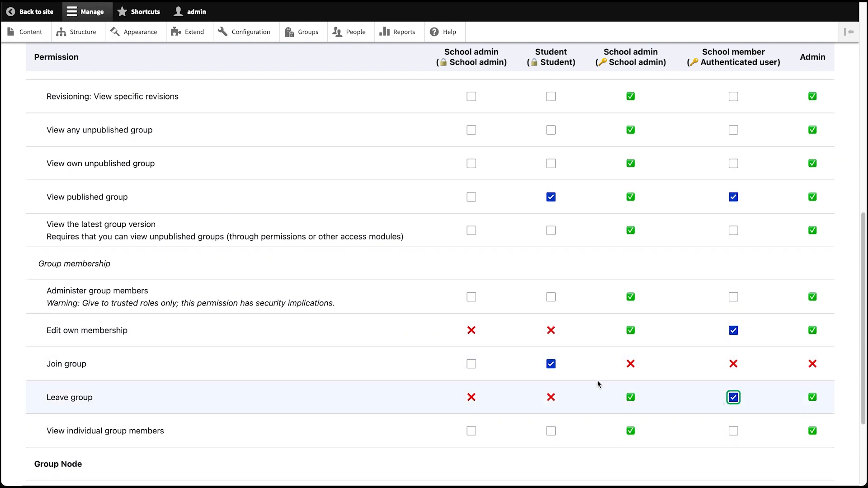
pyautogui.scroll(-5, 165, 349)
pyautogui.click(81, 424)
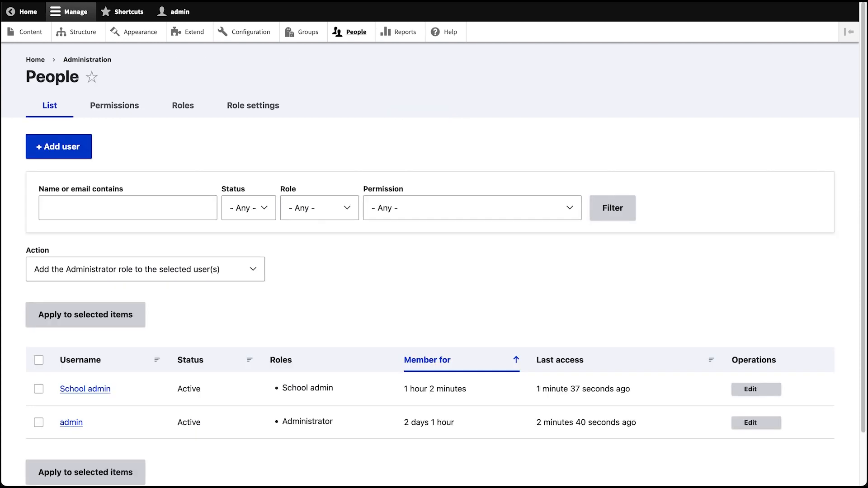
# Step: Delete the insider-scope School admin group role from the School group type
pyautogui.scroll(-1, 316, 407)
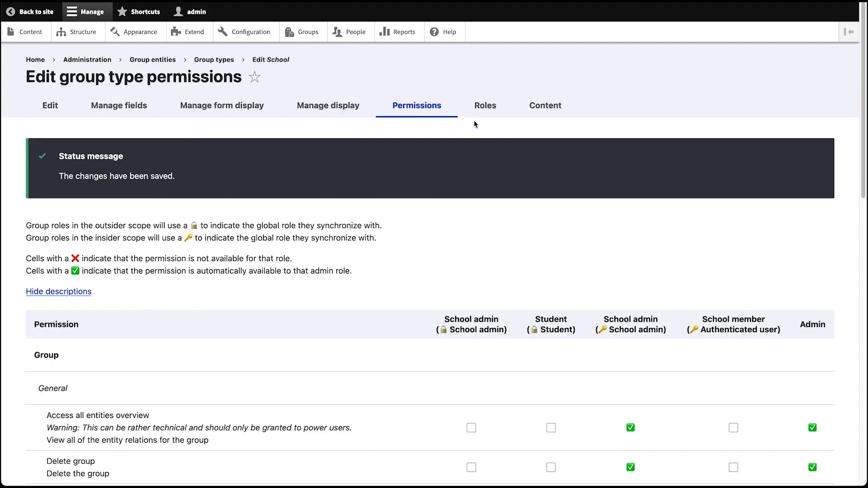
pyautogui.click(489, 113)
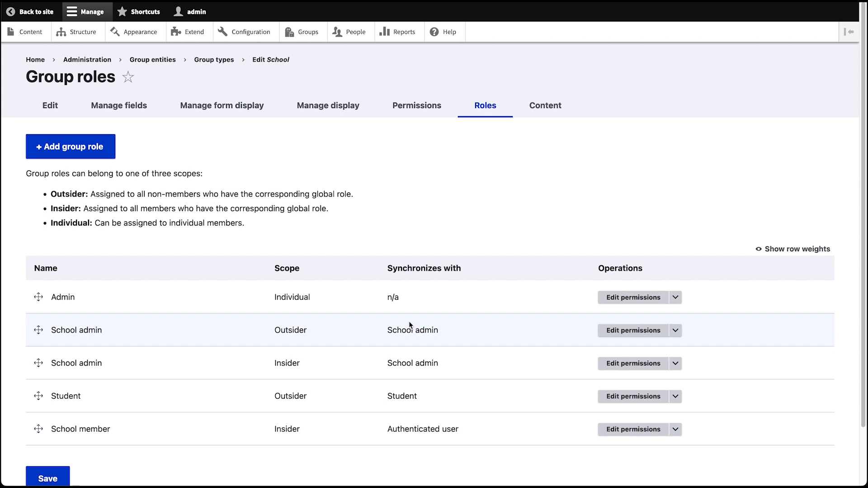
pyautogui.click(674, 363)
pyautogui.click(631, 391)
pyautogui.click(60, 181)
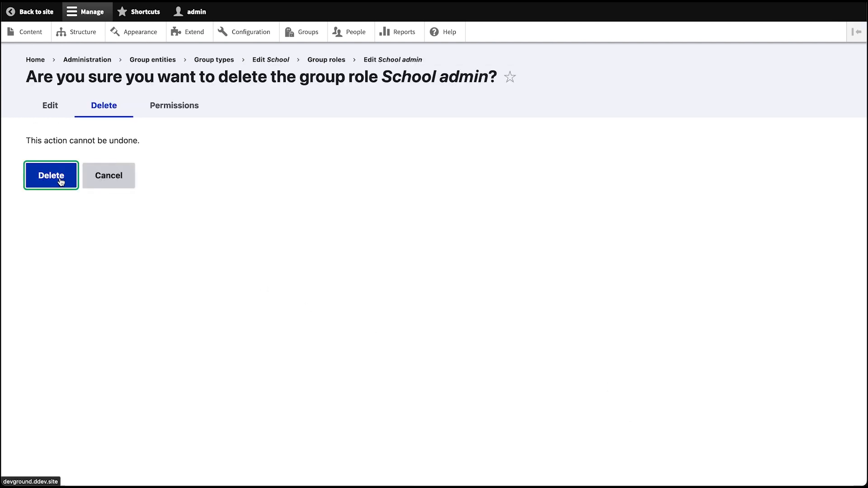
# Step: Delete the outsider-scope School admin group role from the School group type
pyautogui.scroll(-2, 495, 425)
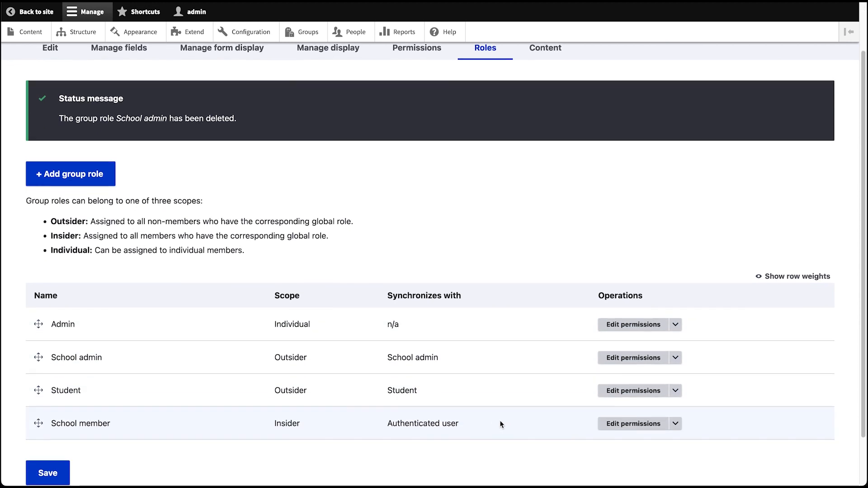
pyautogui.click(676, 357)
pyautogui.click(642, 383)
pyautogui.click(49, 183)
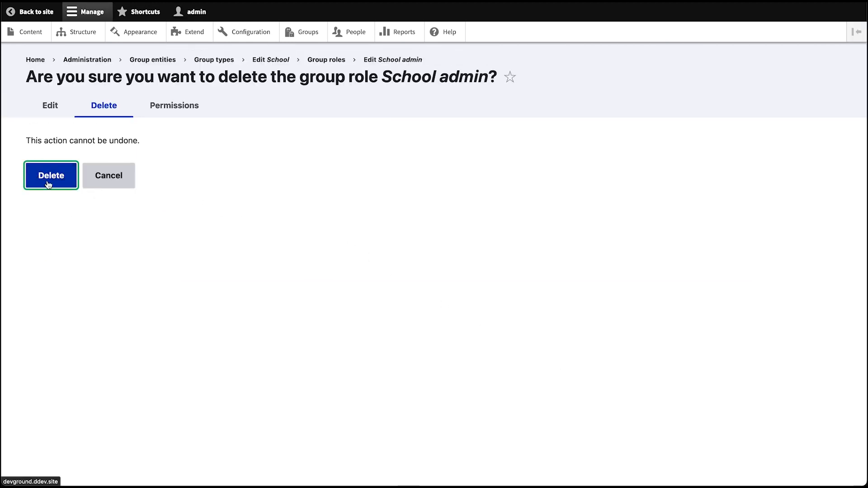
pyautogui.scroll(-2, 333, 307)
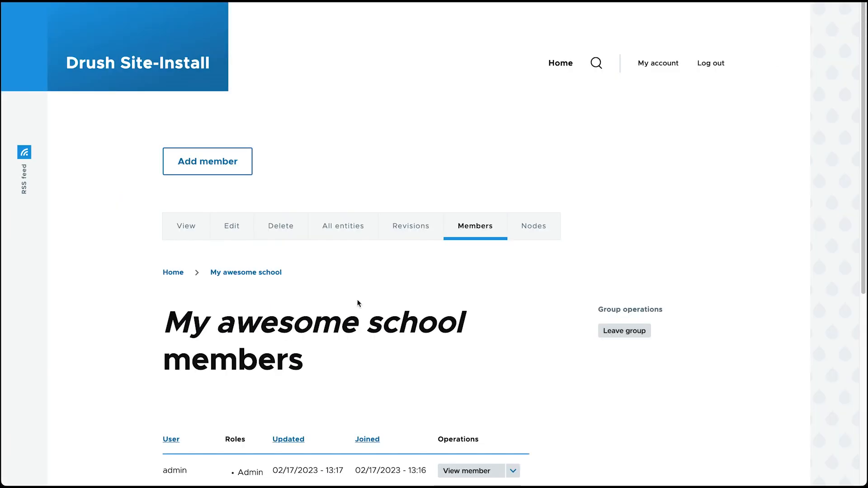
# Step: Review the members of My awesome school and their group roles
pyautogui.scroll(-1, 460, 280)
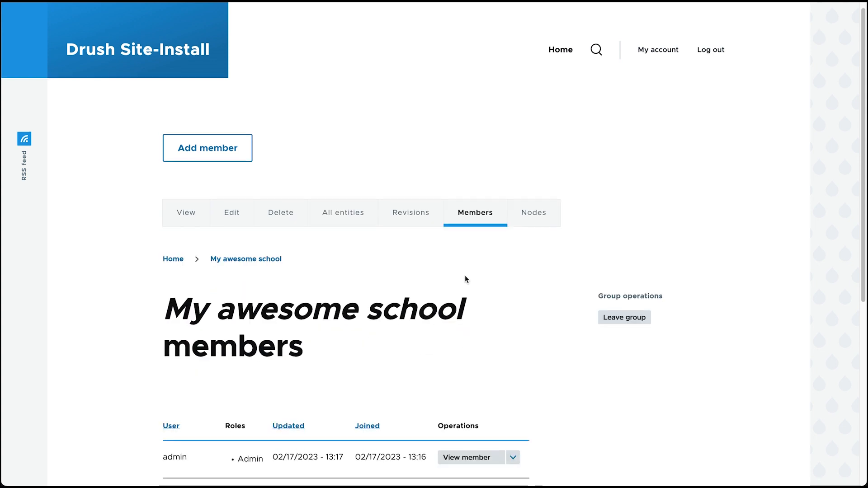
pyautogui.scroll(-5, 463, 281)
pyautogui.scroll(5, 253, 236)
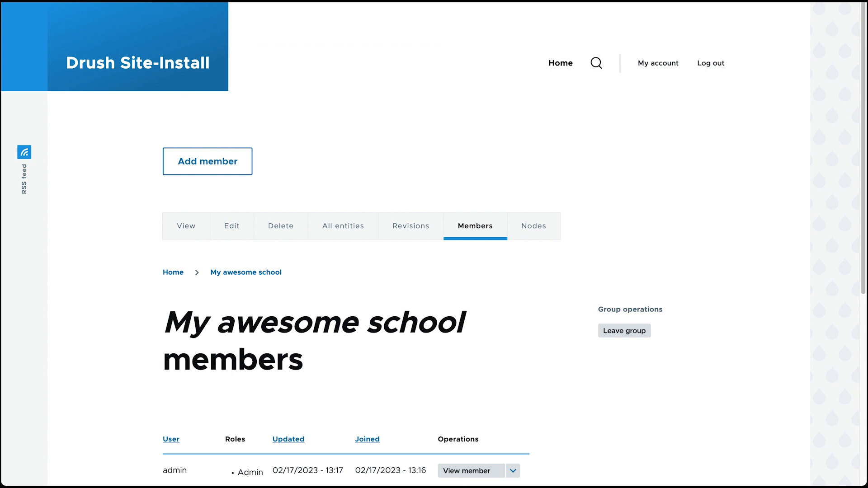
# Step: Refresh the site's group list, open My second school and leave that group
pyautogui.press('Return')
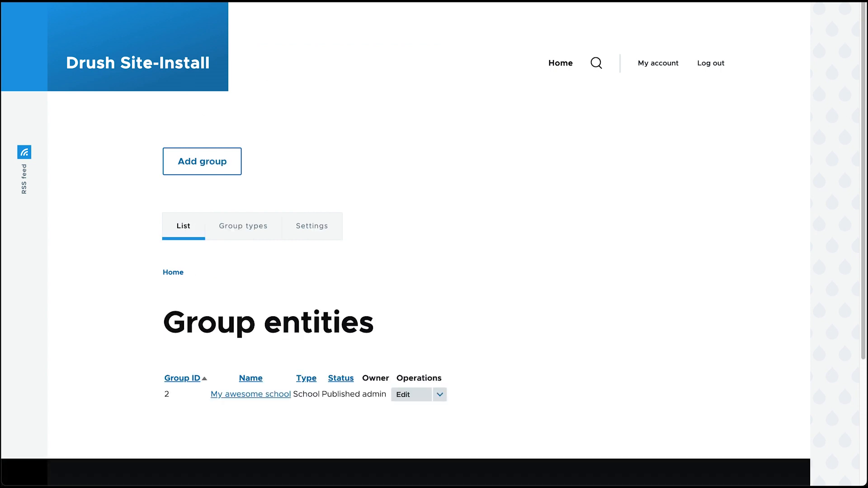
pyautogui.hotkey('alt', 'Left')
pyautogui.hotkey('alt', 'Left')
pyautogui.hotkey('ctrl', 'r')
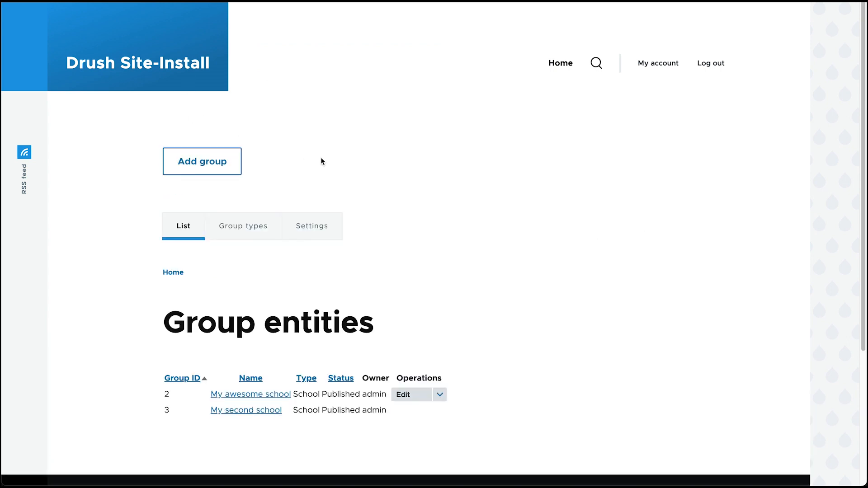
pyautogui.click(239, 412)
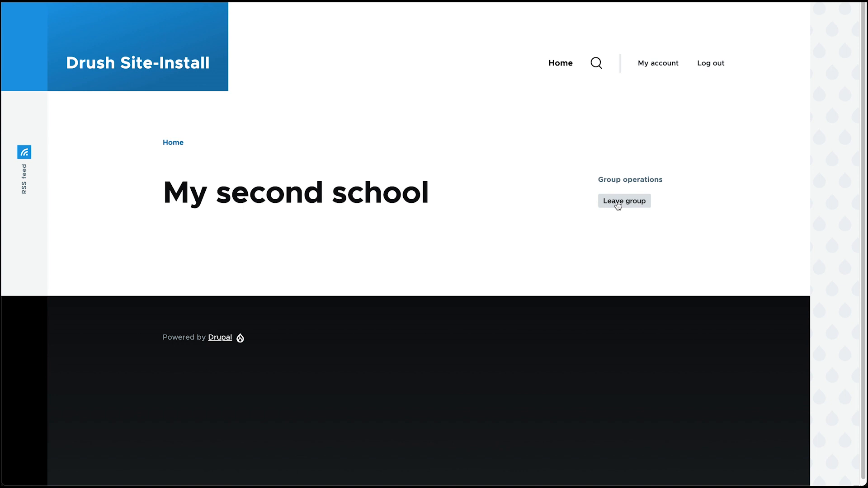
pyautogui.click(618, 205)
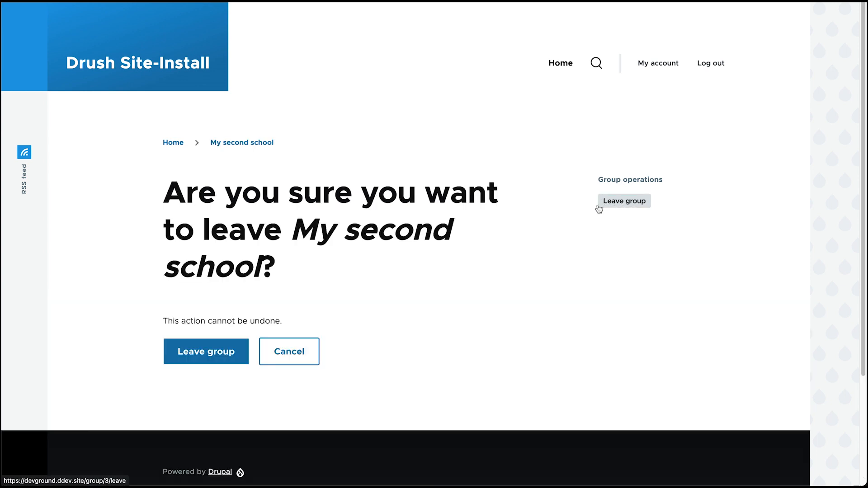
pyautogui.click(209, 356)
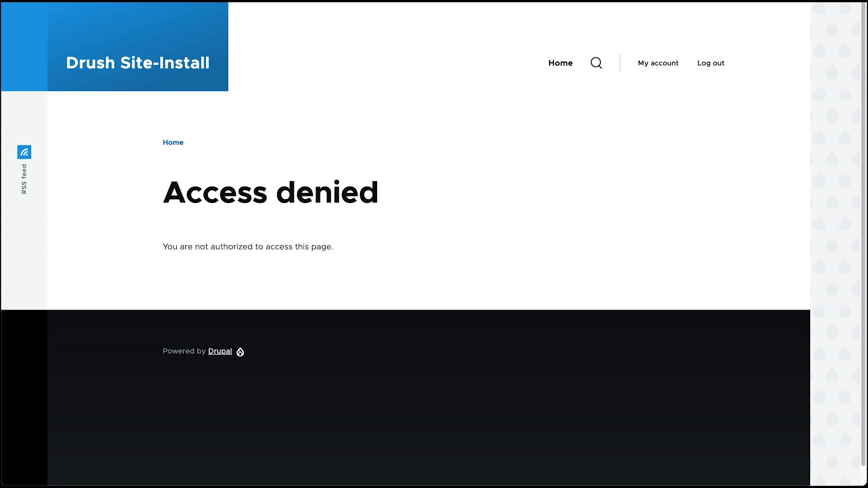
# Step: Go back to the site's group list, open My awesome school and leave that group
pyautogui.hotkey('alt', 'Left')
pyautogui.hotkey('alt', 'Left')
pyautogui.hotkey('alt', 'Left')
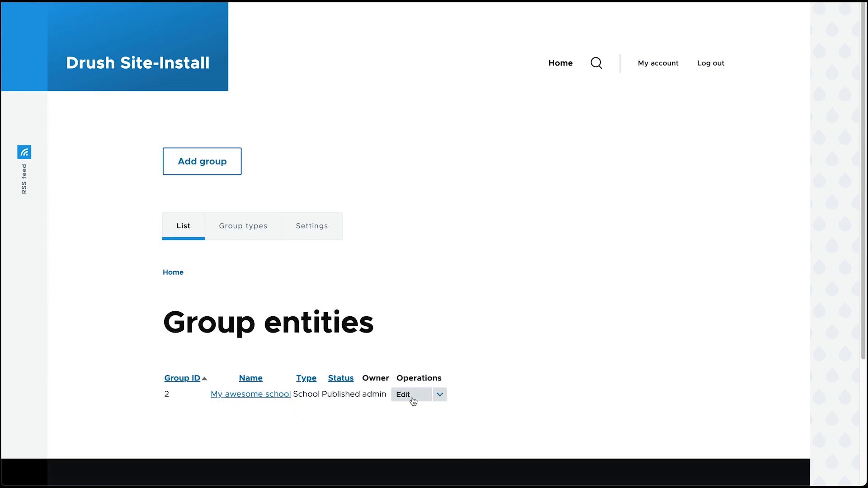
pyautogui.click(287, 396)
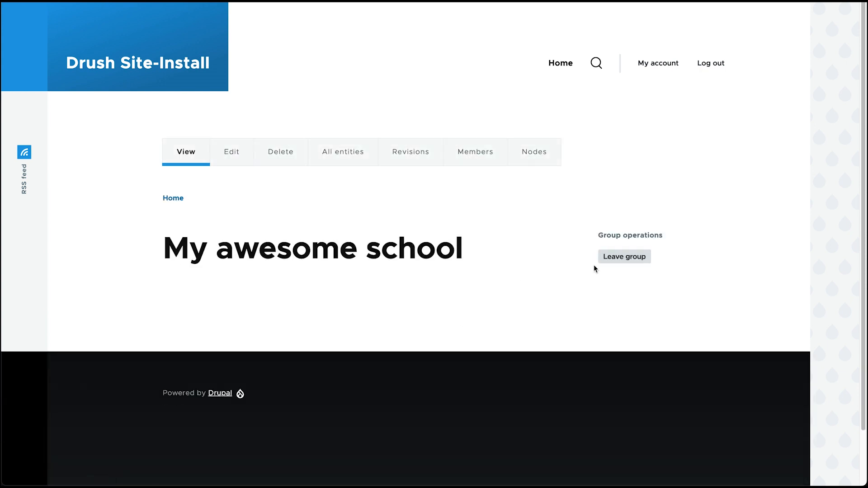
pyautogui.click(628, 259)
pyautogui.click(178, 364)
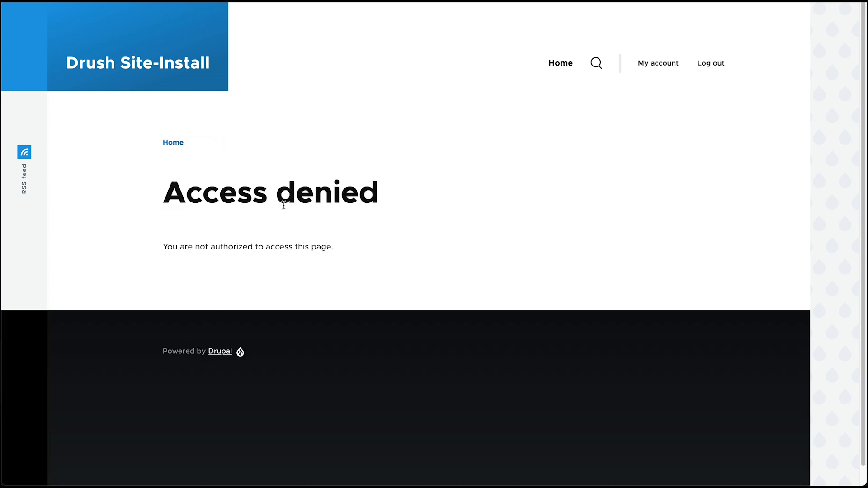
# Step: Return to the site's group list and check which groups remain accessible to the account
pyautogui.press('super+Left')
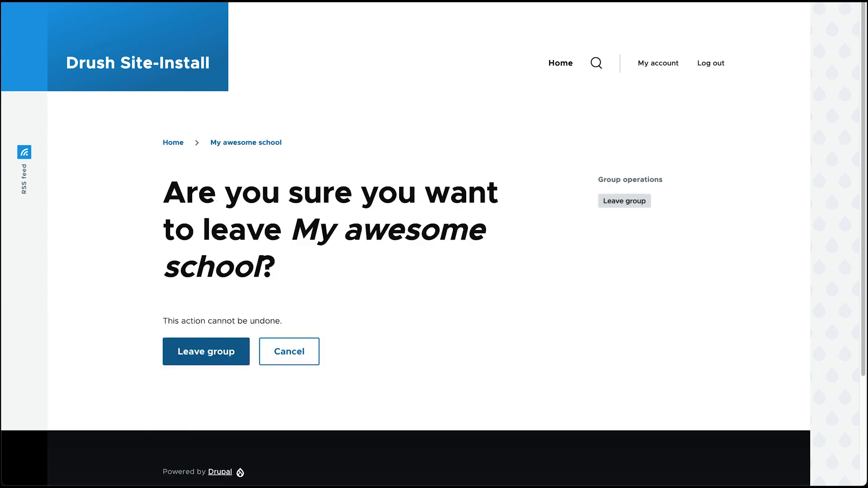
pyautogui.press('super+Left')
pyautogui.press('super+Left')
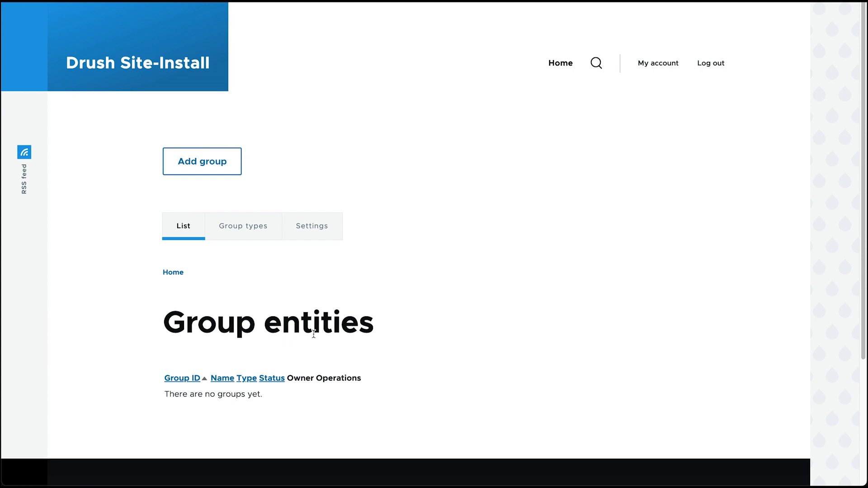
pyautogui.scroll(-1, 315, 333)
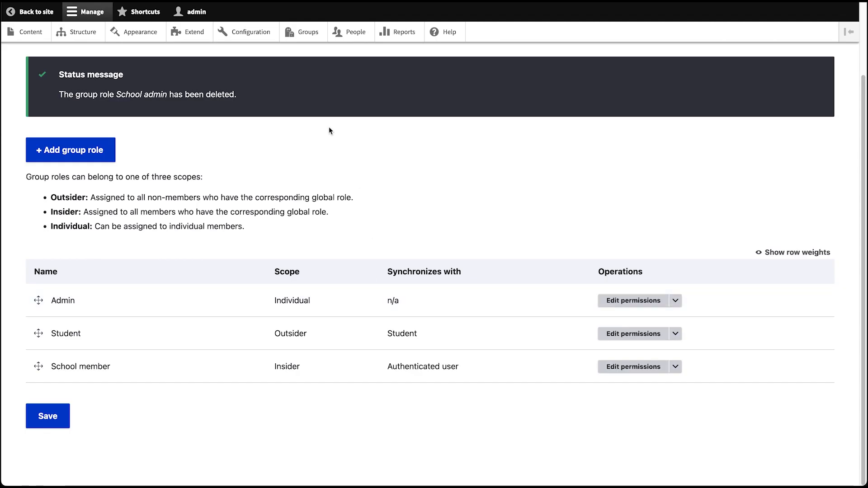
# Step: As the site administrator, assign the Student role to the School admin user account and save it
pyautogui.click(349, 31)
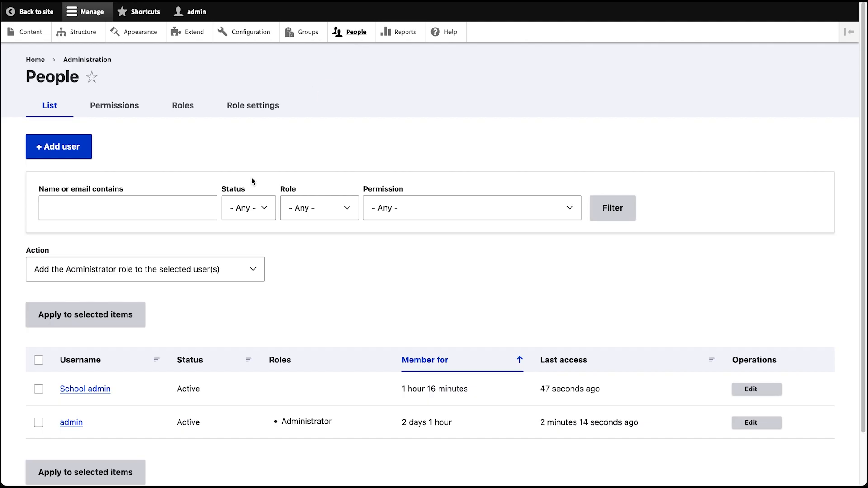
pyautogui.click(751, 389)
pyautogui.click(30, 475)
pyautogui.scroll(-3, 75, 462)
pyautogui.scroll(-6, 58, 406)
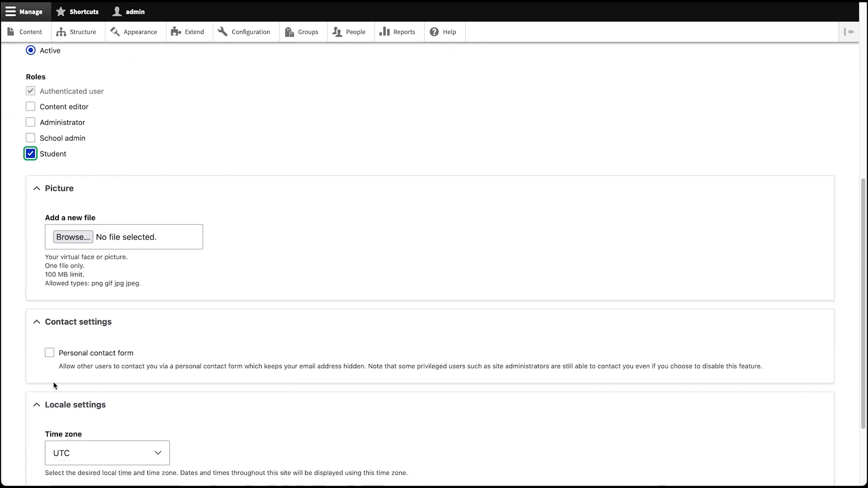
pyautogui.click(47, 421)
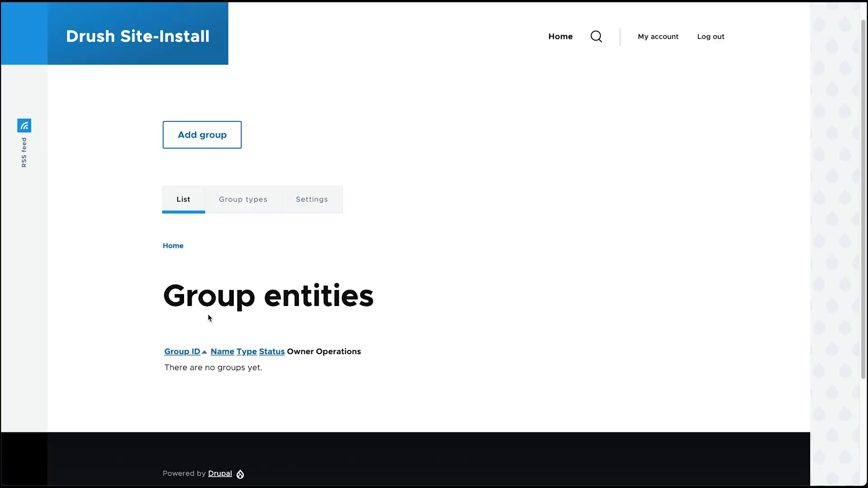
# Step: Refresh the group list as the School admin user, open My awesome school and join that group
pyautogui.press('super+r')
pyautogui.click(244, 369)
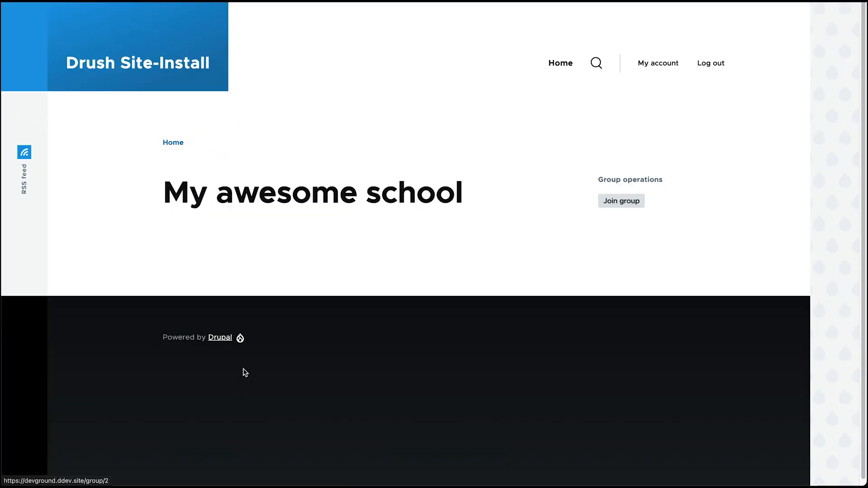
pyautogui.click(620, 201)
pyautogui.click(188, 304)
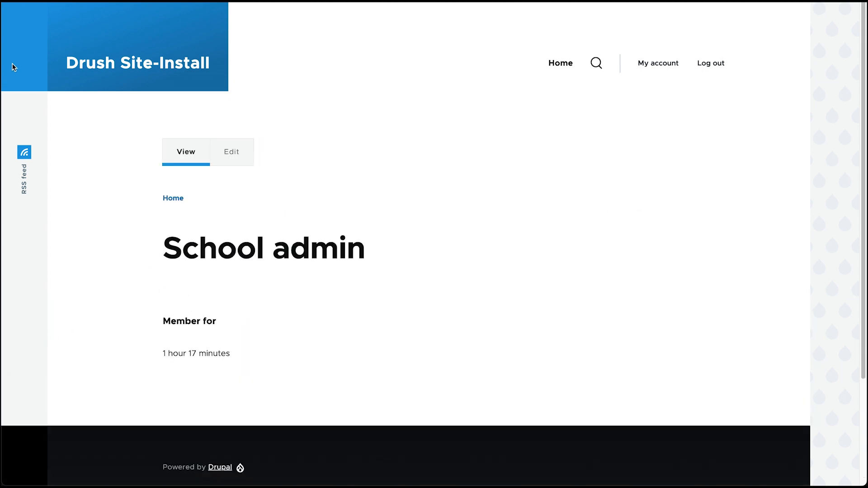
pyautogui.click(16, 1)
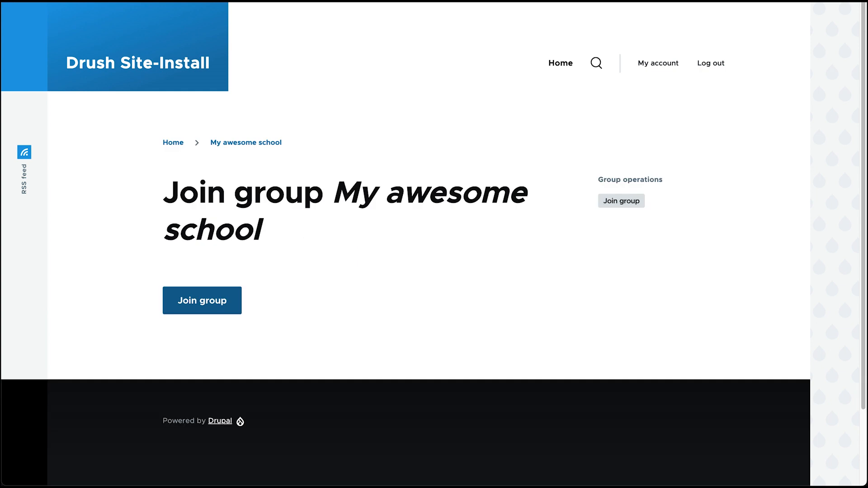
pyautogui.click(16, 1)
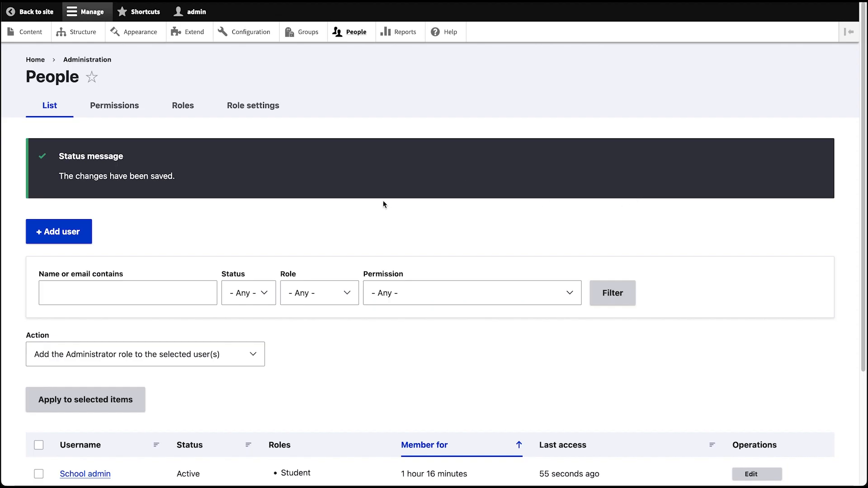
# Step: Grant the School group type's insider-scope School member role the View published group permission and save the permissions
pyautogui.click(294, 35)
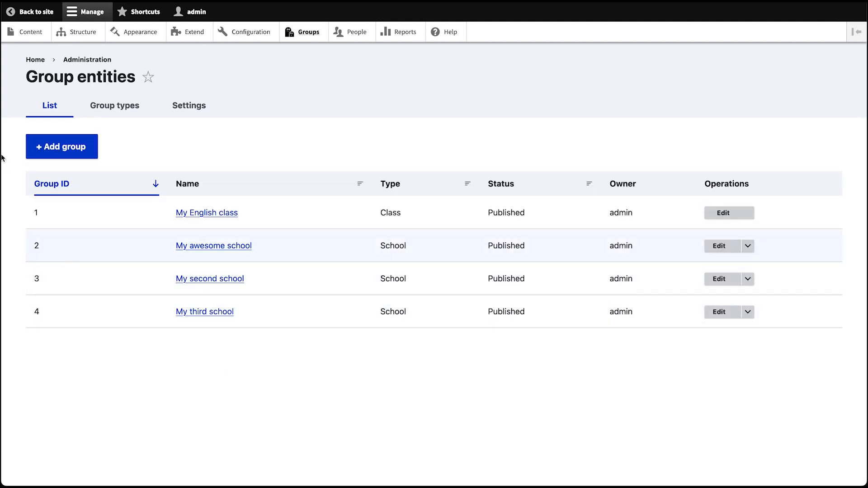
pyautogui.click(95, 112)
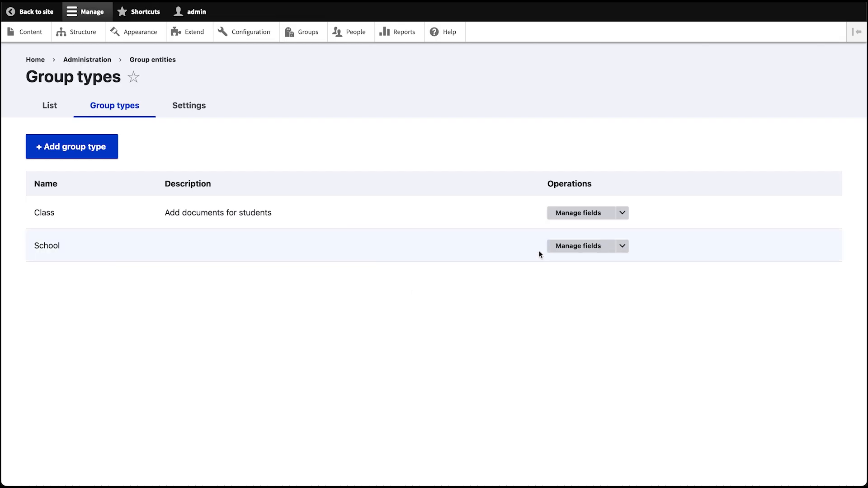
pyautogui.click(625, 247)
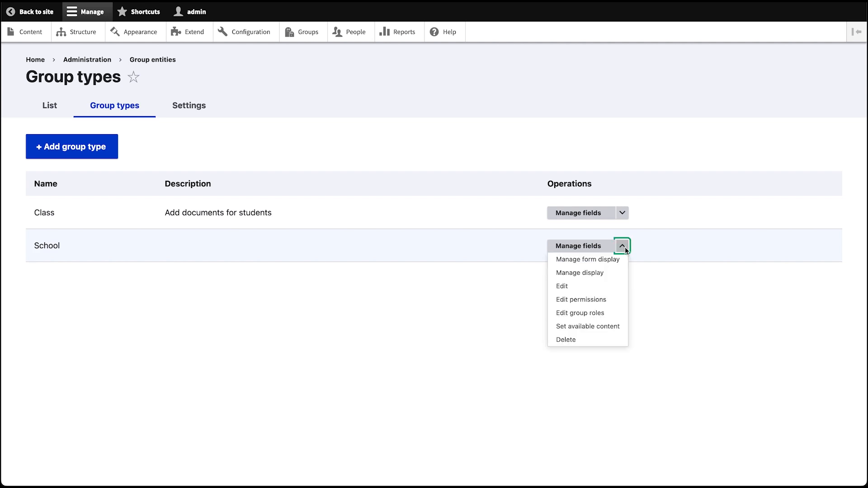
pyautogui.click(582, 314)
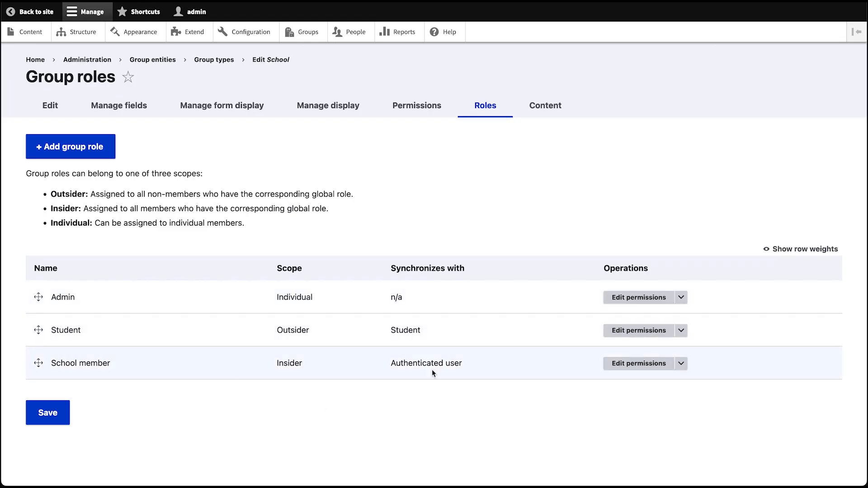
pyautogui.click(652, 364)
pyautogui.scroll(-9, 713, 346)
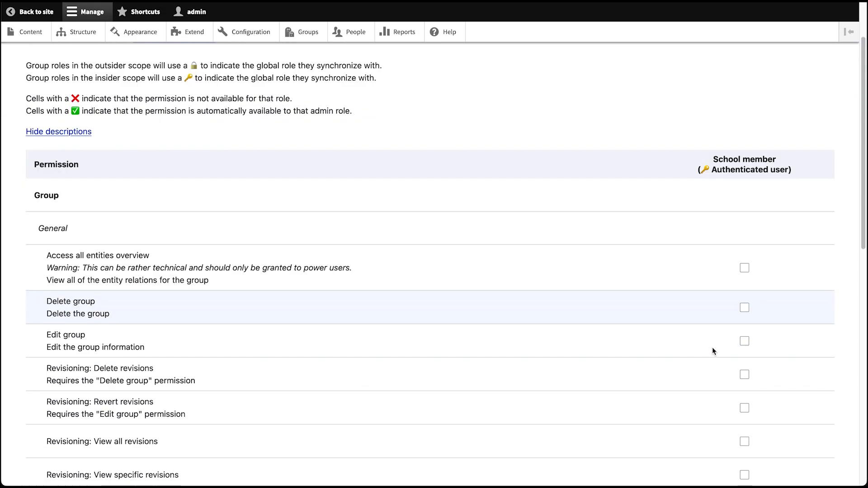
pyautogui.scroll(-4, 714, 349)
pyautogui.click(745, 266)
pyautogui.click(97, 418)
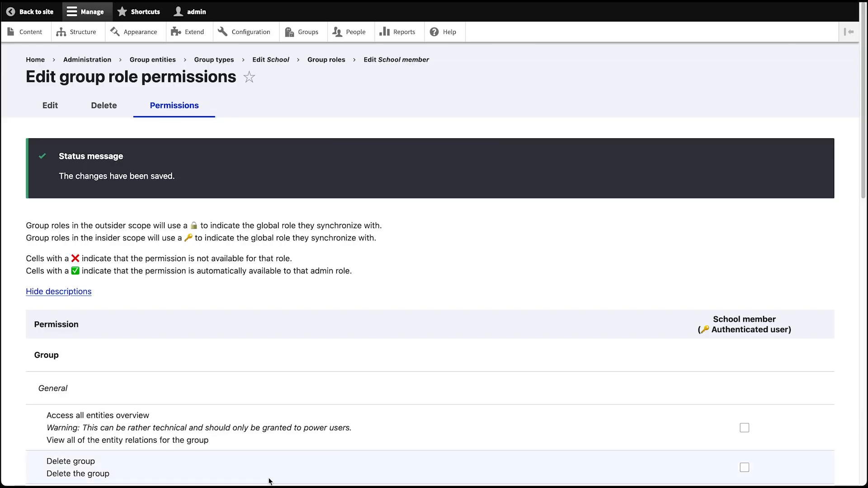
# Step: Review the School member role's saved general and group membership permissions
pyautogui.scroll(-5, 370, 410)
pyautogui.scroll(-5, 385, 260)
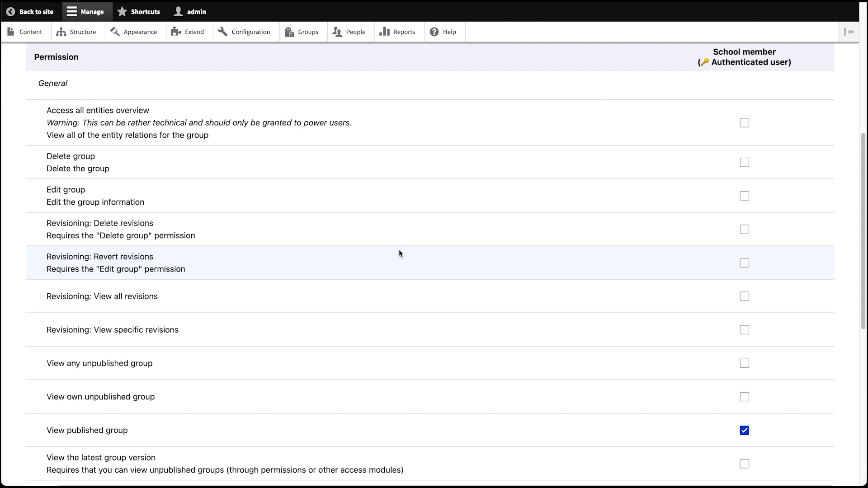
pyautogui.scroll(-2, 468, 278)
pyautogui.scroll(-3, 471, 274)
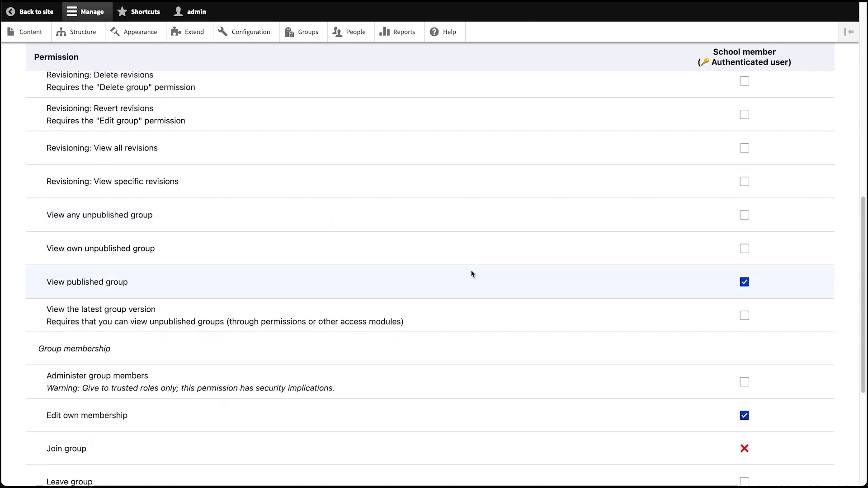
pyautogui.scroll(20, 471, 274)
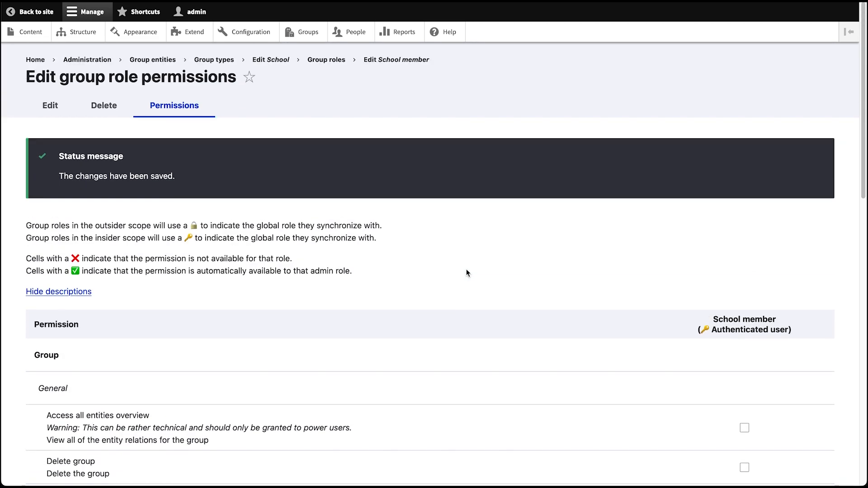
# Step: Open the School group type's roles and read the descriptions of the outsider, insider and individual scopes
pyautogui.click(320, 63)
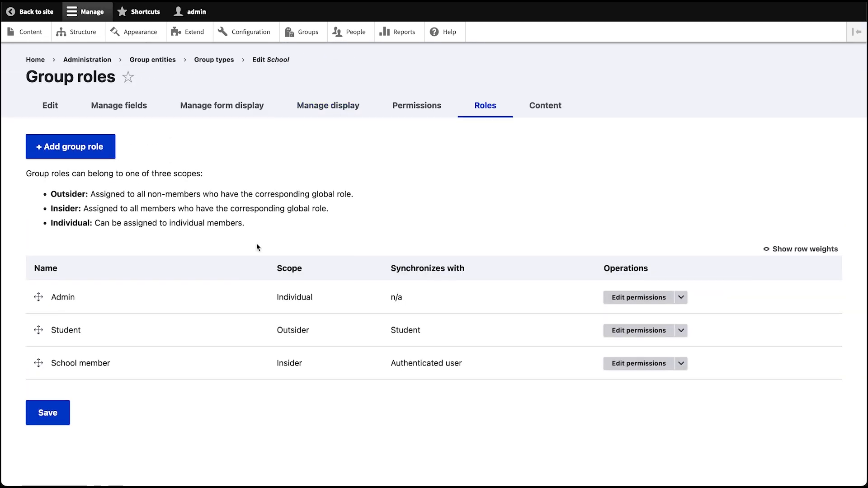
pyautogui.moveTo(51, 194); pyautogui.dragTo(337, 211)
pyautogui.click(339, 211)
pyautogui.moveTo(53, 195); pyautogui.dragTo(337, 208)
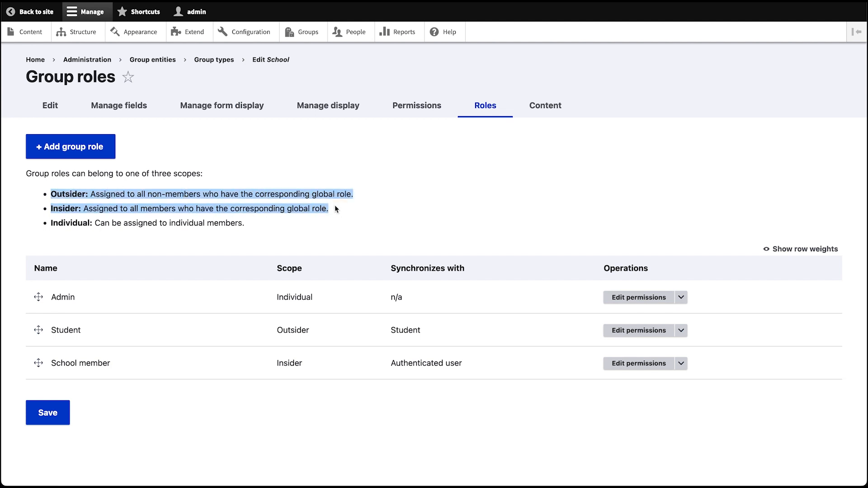
pyautogui.click(329, 210)
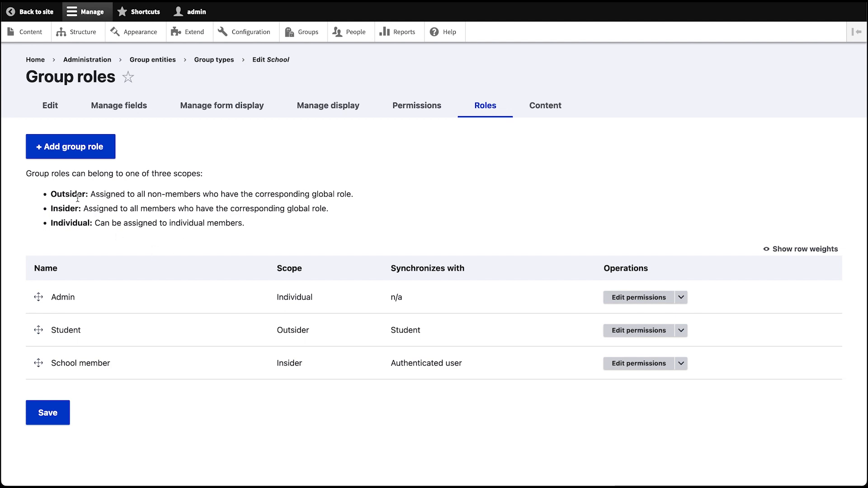
pyautogui.moveTo(92, 194); pyautogui.dragTo(357, 196)
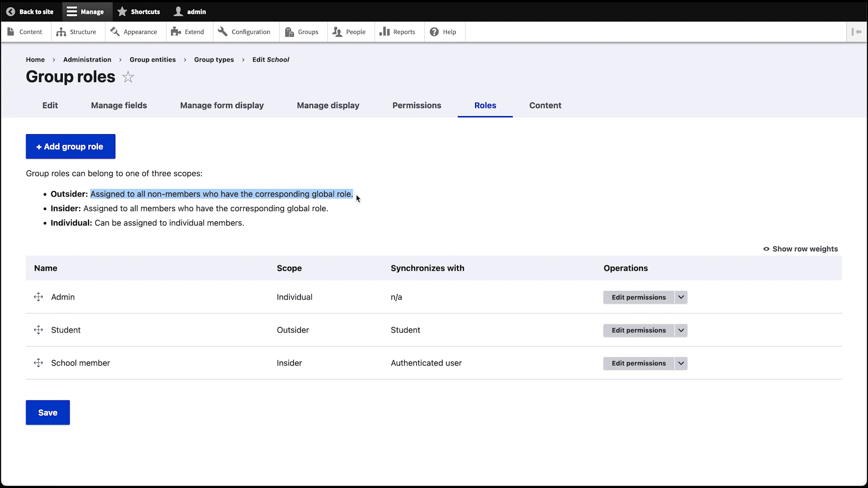
pyautogui.click(357, 196)
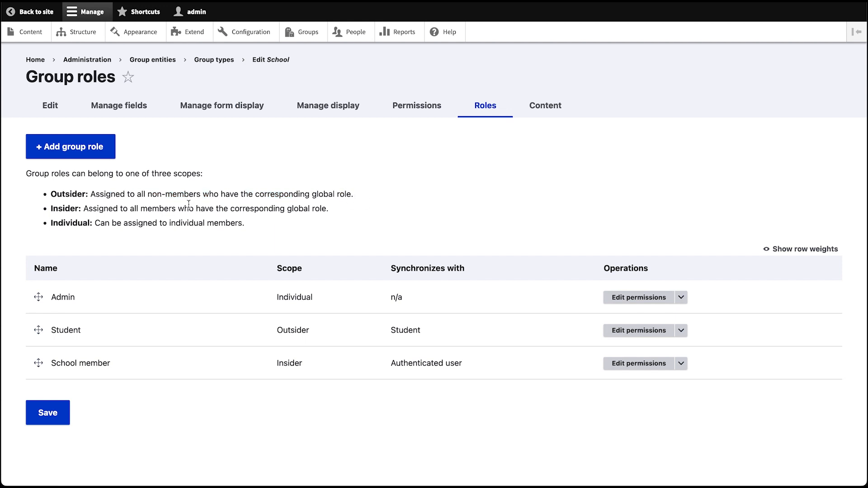
pyautogui.moveTo(50, 209); pyautogui.dragTo(328, 206)
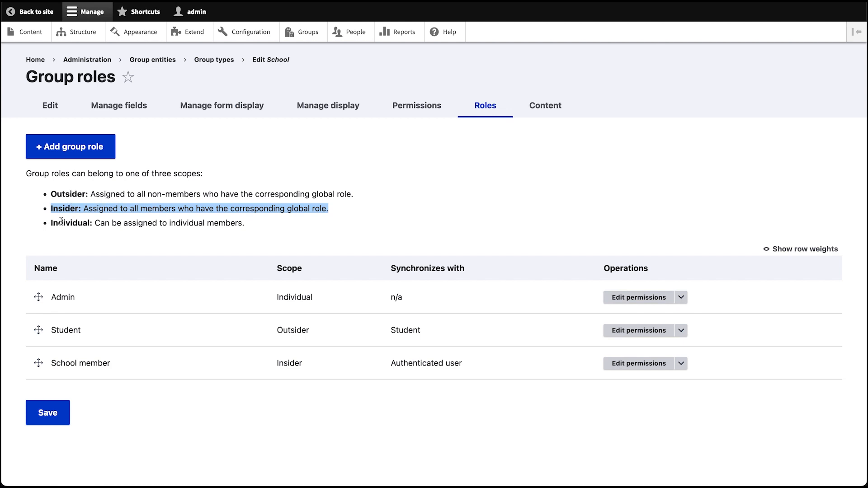
pyautogui.moveTo(51, 223); pyautogui.dragTo(245, 224)
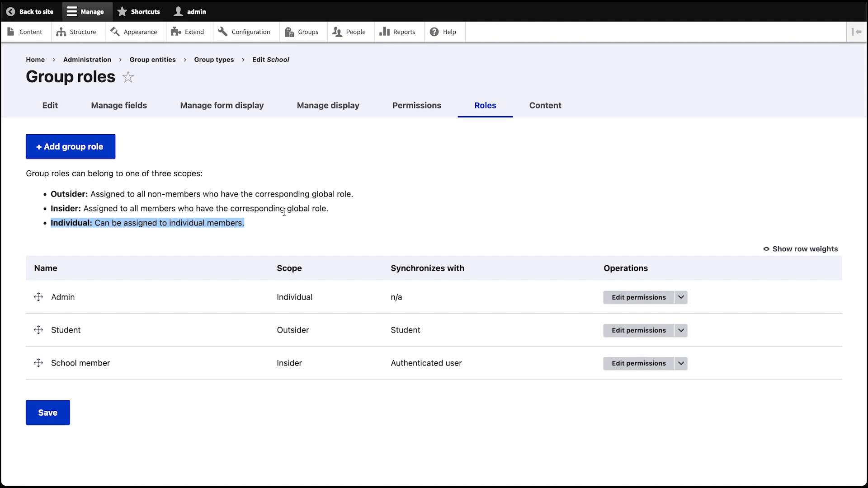
pyautogui.click(270, 225)
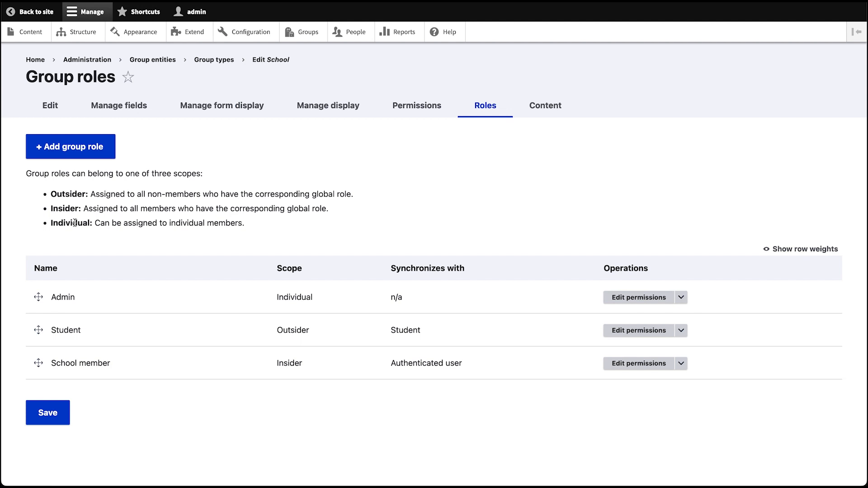
pyautogui.moveTo(58, 193); pyautogui.dragTo(343, 207)
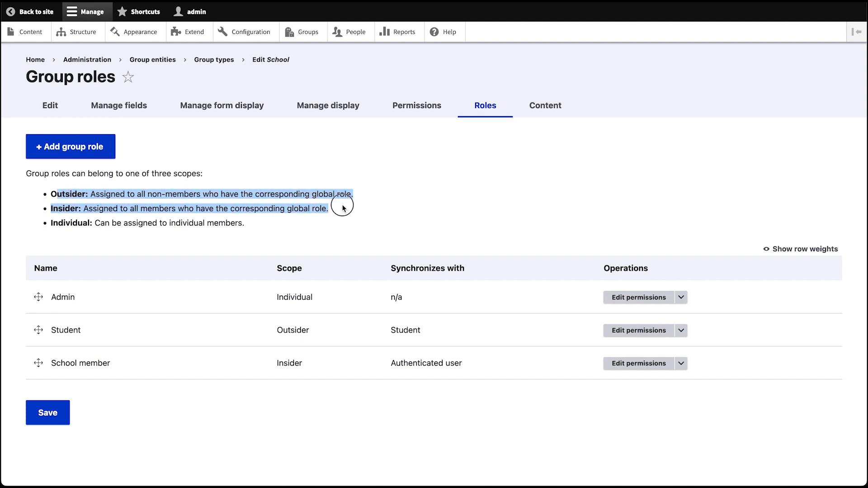
pyautogui.click(343, 207)
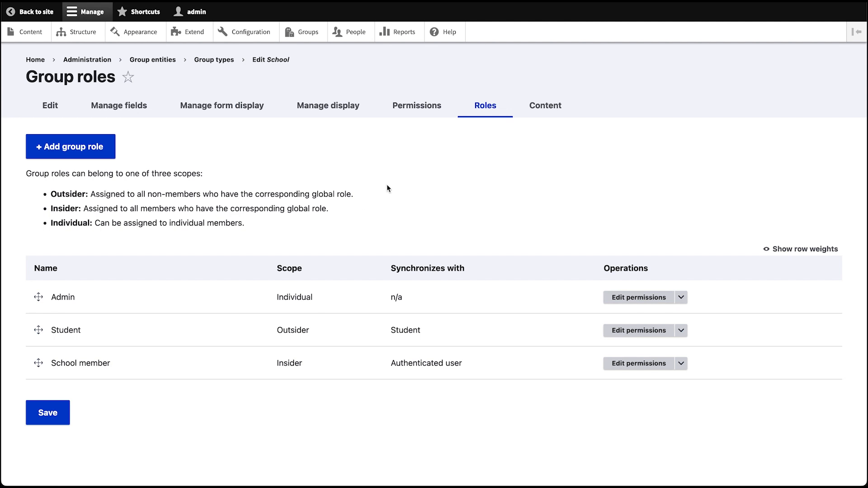
# Step: Review the School group type's permissions across the Student, School member and Admin roles
pyautogui.click(420, 120)
pyautogui.scroll(-3, 716, 289)
pyautogui.scroll(-8, 714, 279)
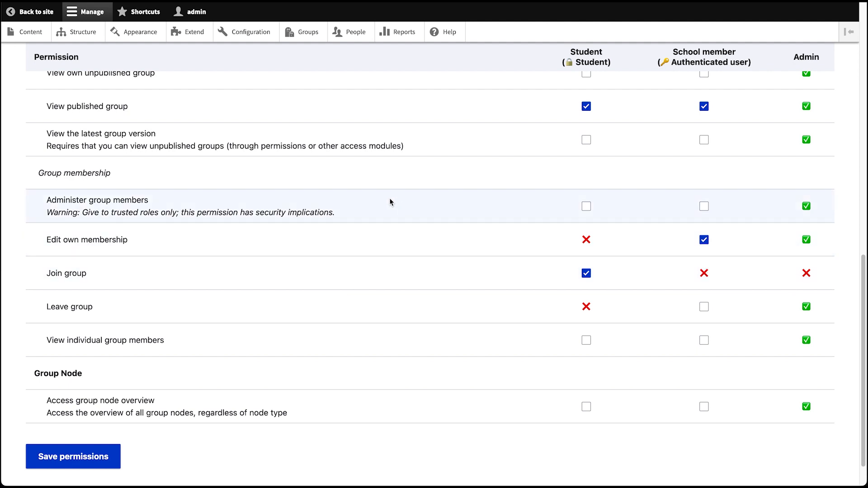
pyautogui.scroll(7, 391, 202)
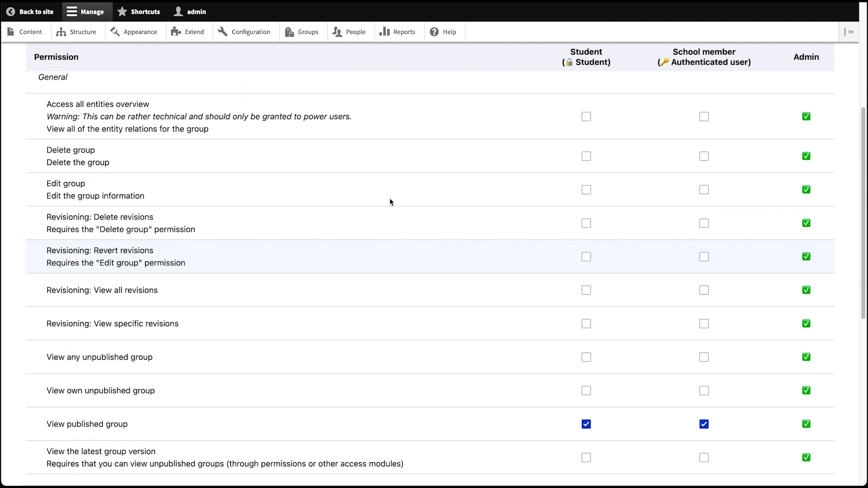
pyautogui.scroll(1, 391, 202)
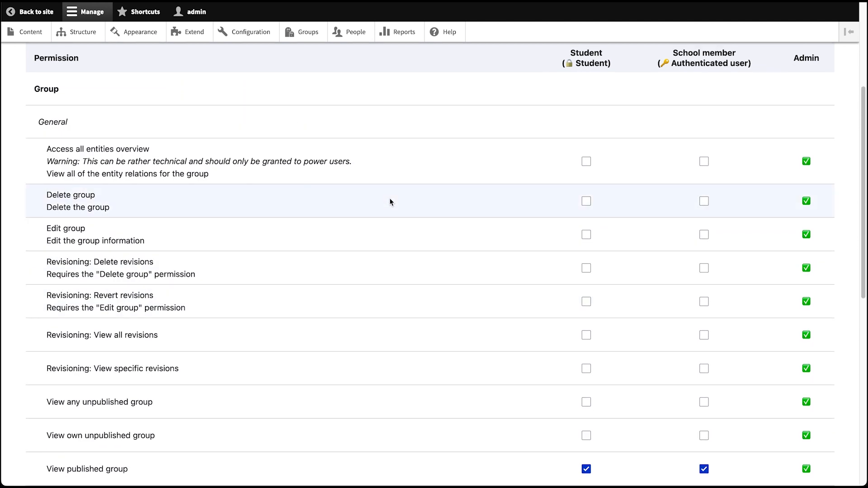
pyautogui.scroll(1, 356, 213)
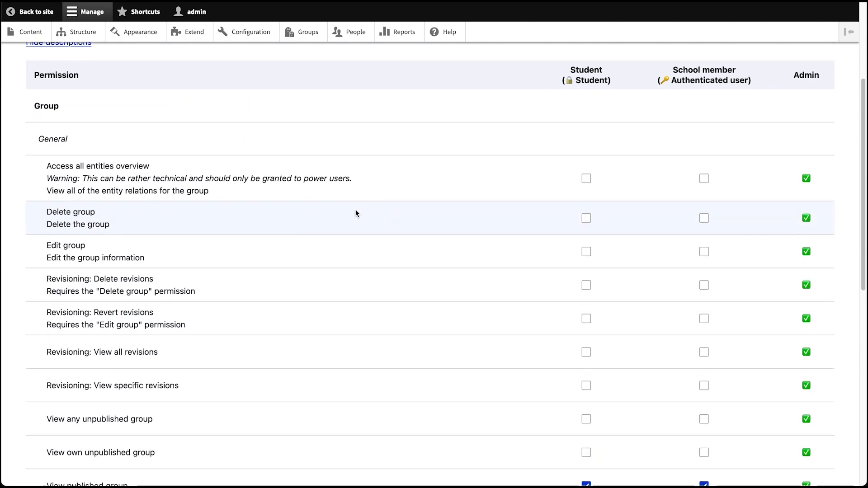
pyautogui.scroll(4, 381, 206)
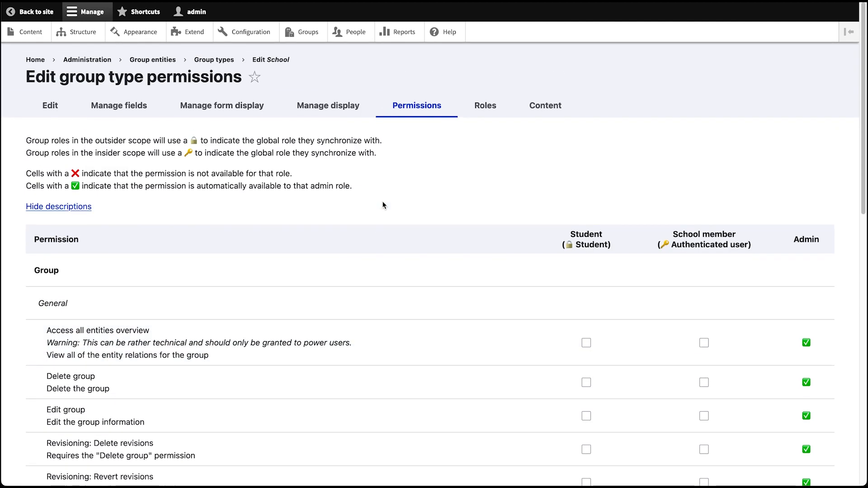